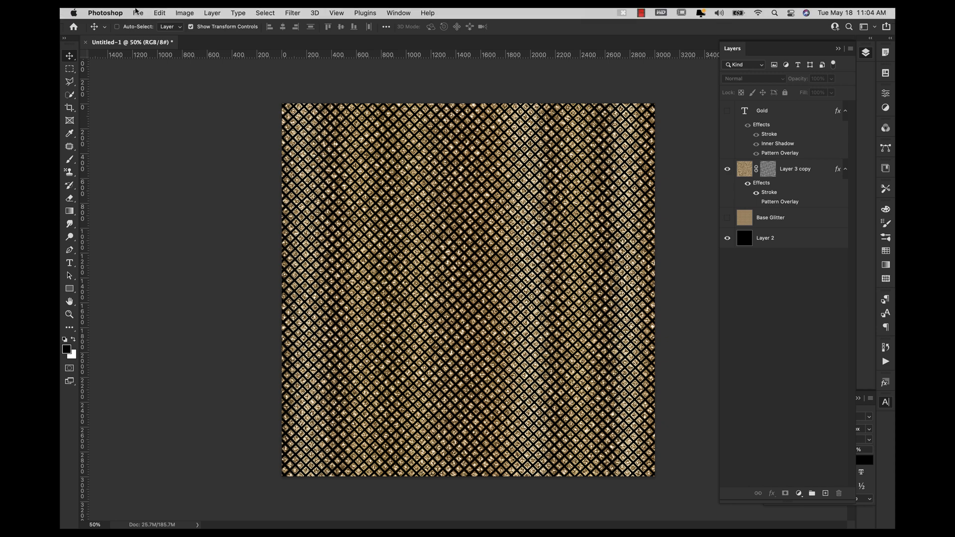
# Create a new document 60 pixels wide and 60 pixels high at 72 pixels/inch
pyautogui.click(136, 11)
pyautogui.click(145, 27)
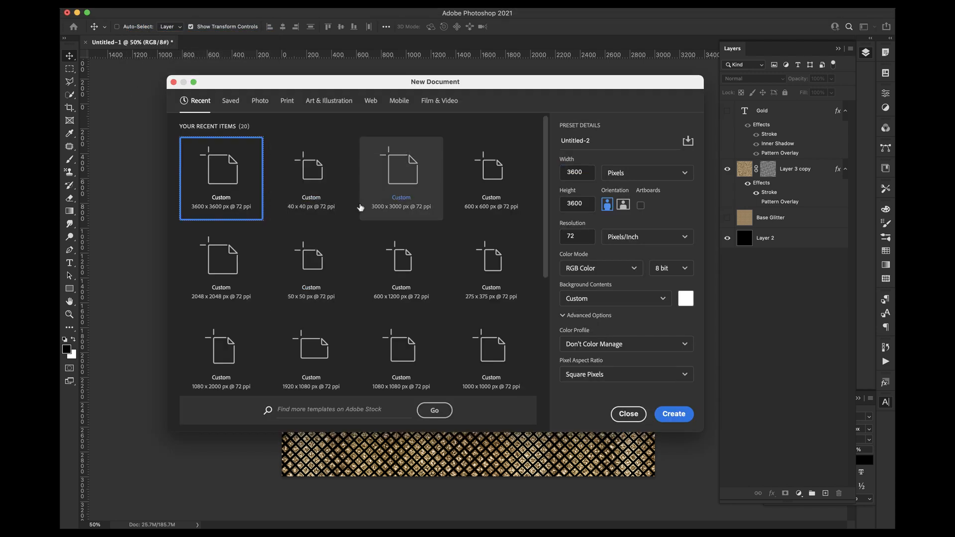
pyautogui.doubleClick(587, 171)
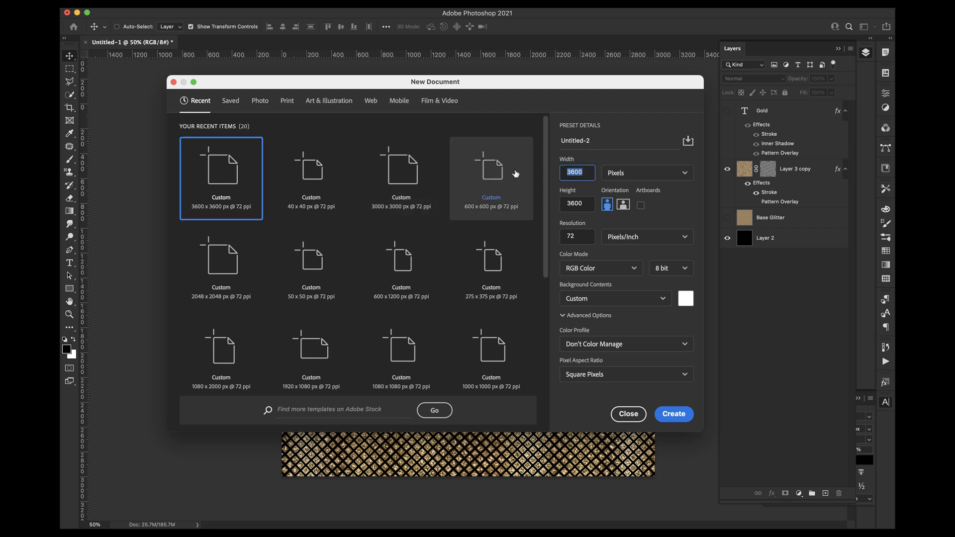
pyautogui.write('60')
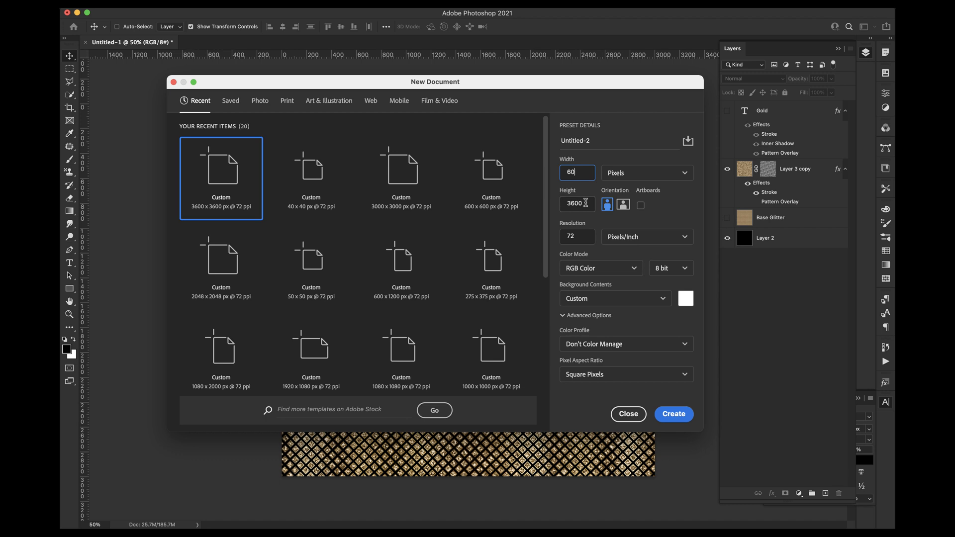
pyautogui.press('Tab')
pyautogui.write('60')
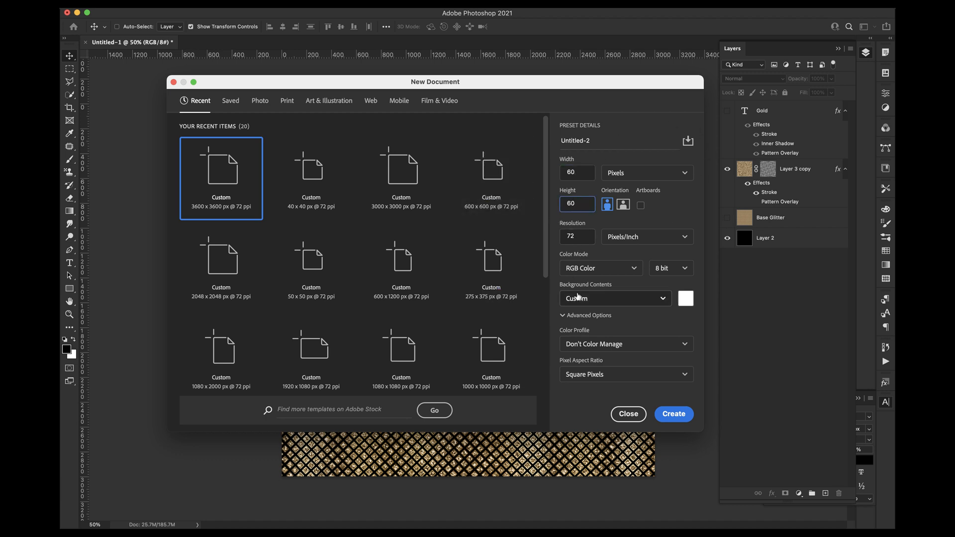
pyautogui.click(672, 414)
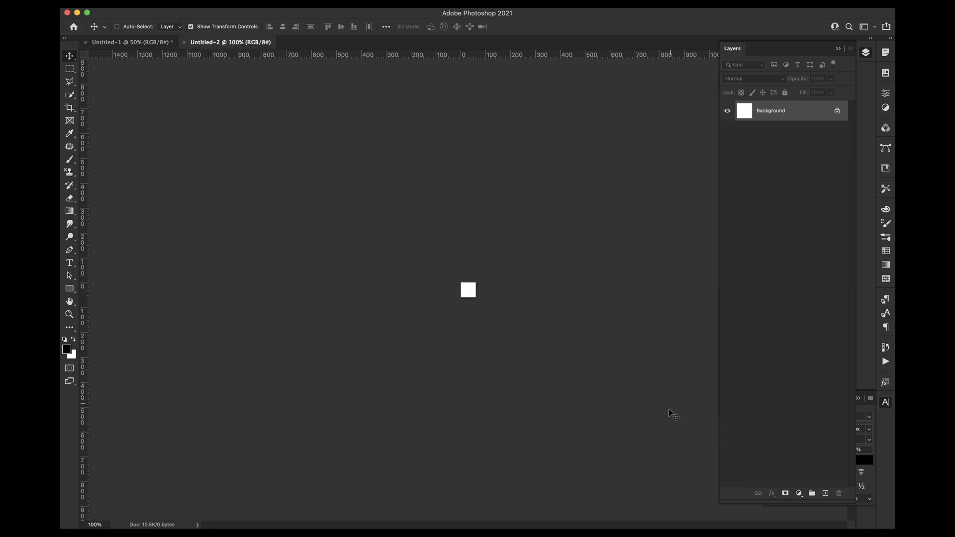
# Draw an unfilled rectangle with a 20 px black stroke covering the whole canvas, about 60 by 59 px, and deselect it
pyautogui.press('z')
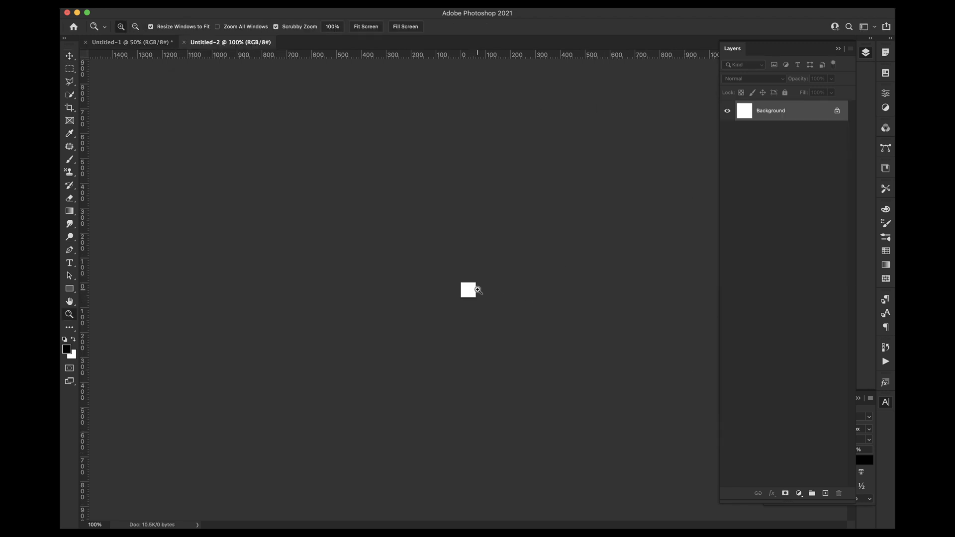
pyautogui.moveTo(478, 290); pyautogui.dragTo(478, 290)
pyautogui.click(478, 290)
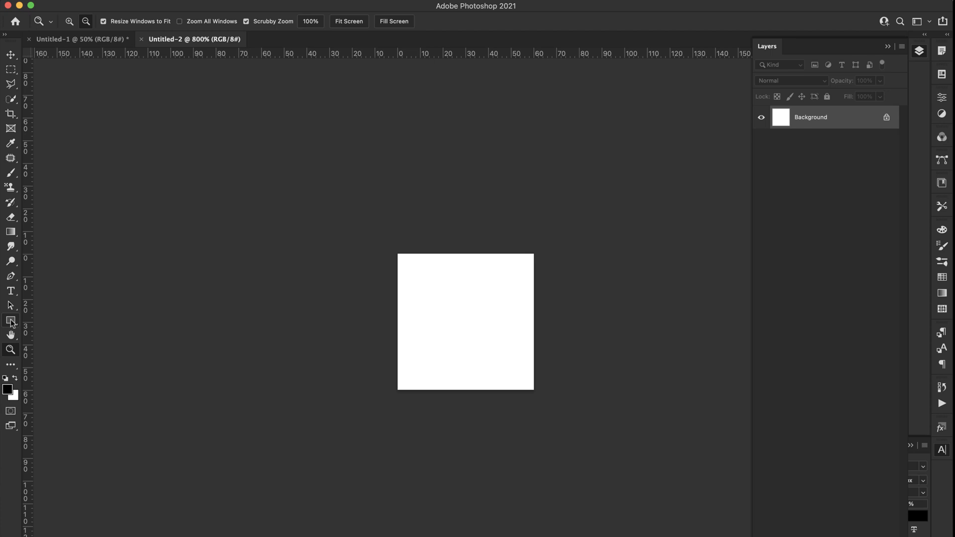
pyautogui.click(11, 321)
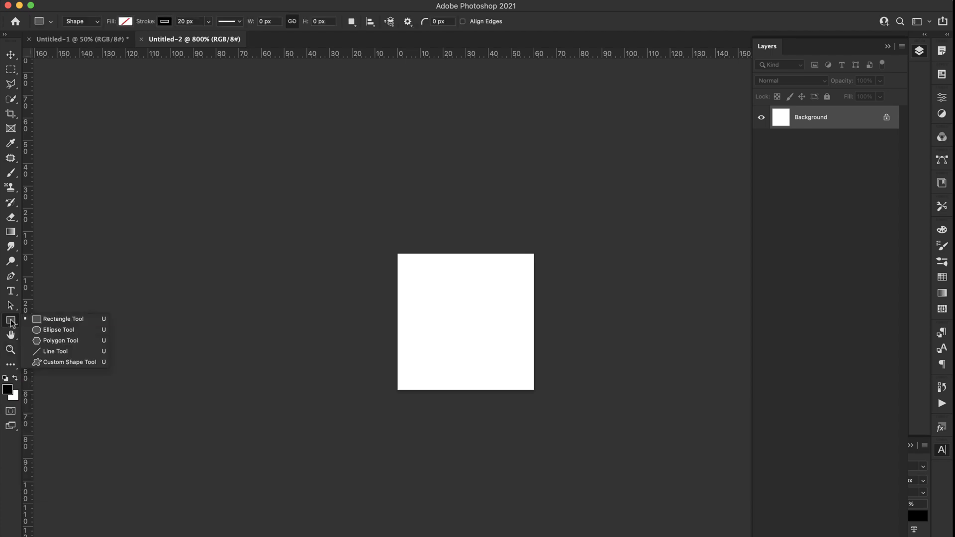
pyautogui.click(72, 321)
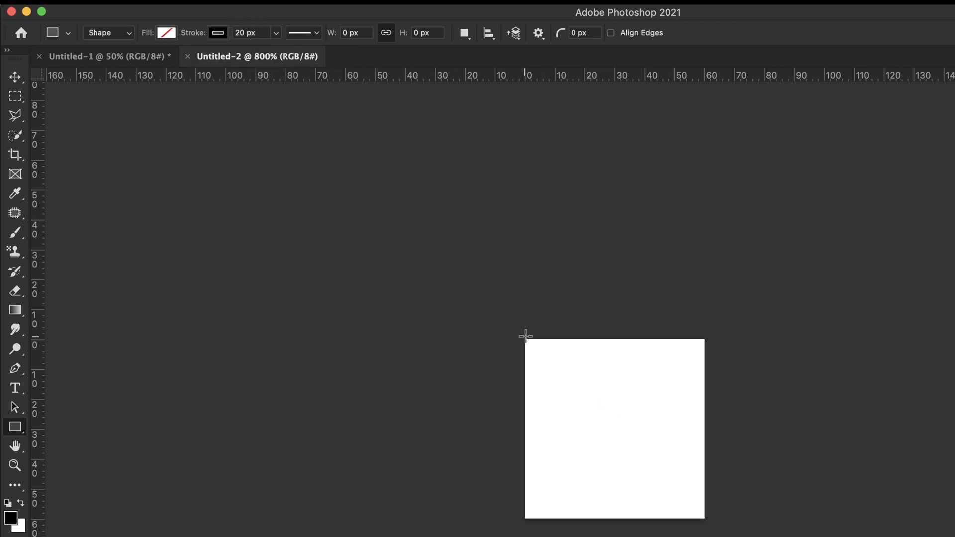
pyautogui.moveTo(525, 338)
pyautogui.mouseDown()
pyautogui.moveTo(679, 481)
pyautogui.moveTo(704, 519)
pyautogui.mouseUp()
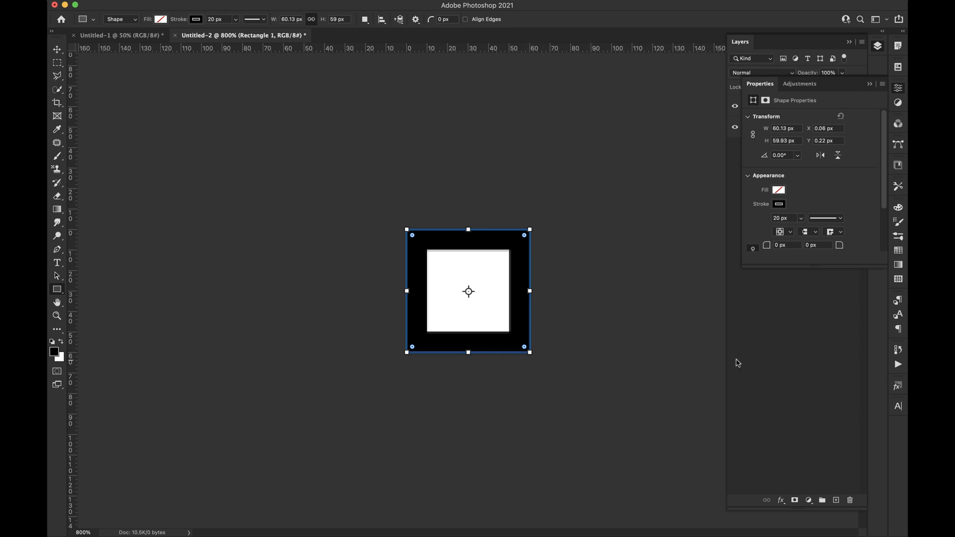
pyautogui.click(770, 359)
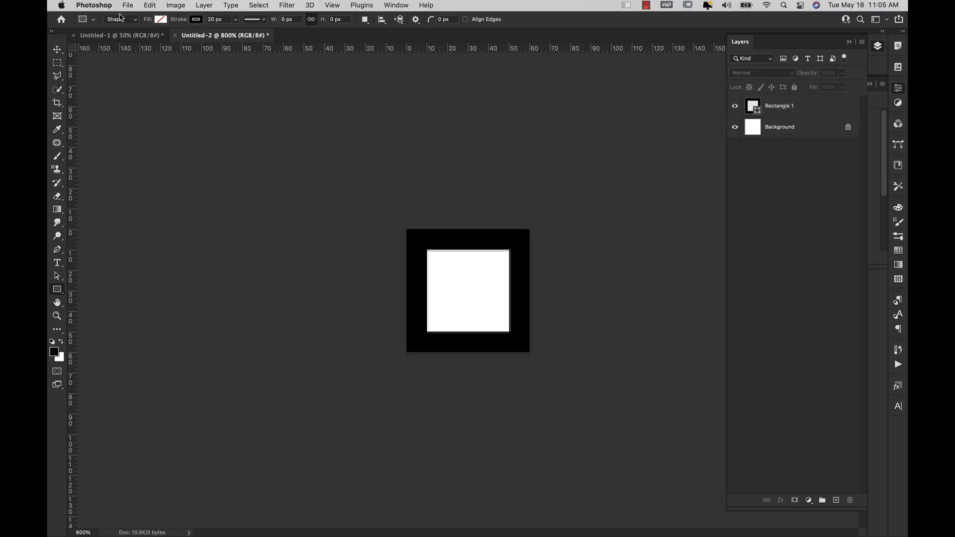
# Define the black-bordered square tile as a pattern named 60 20, and close its document without saving
pyautogui.click(150, 5)
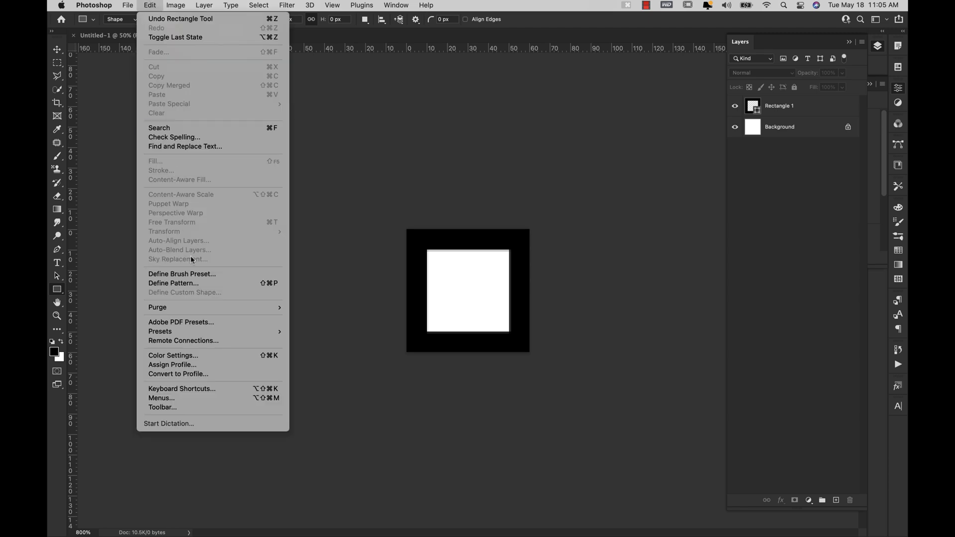
pyautogui.click(196, 283)
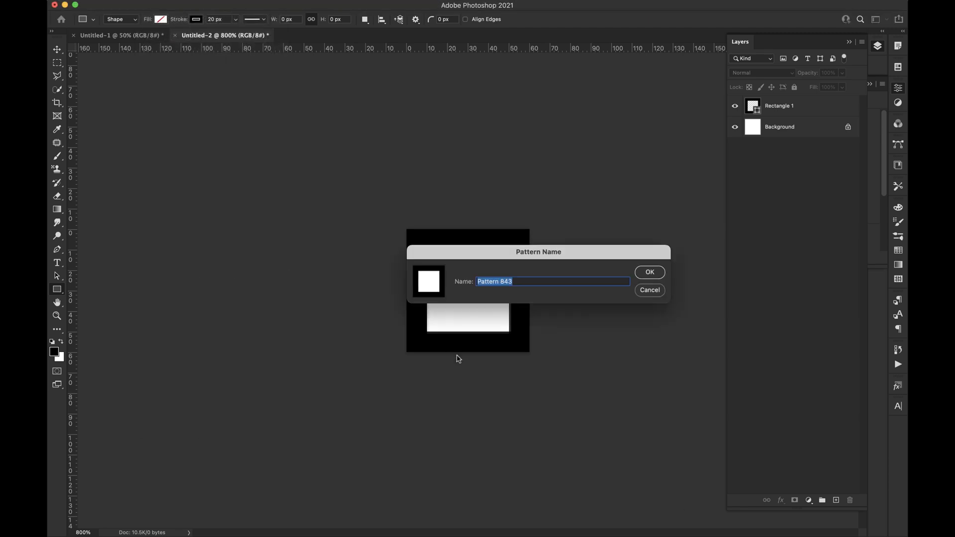
pyautogui.write('60 20')
pyautogui.click(652, 275)
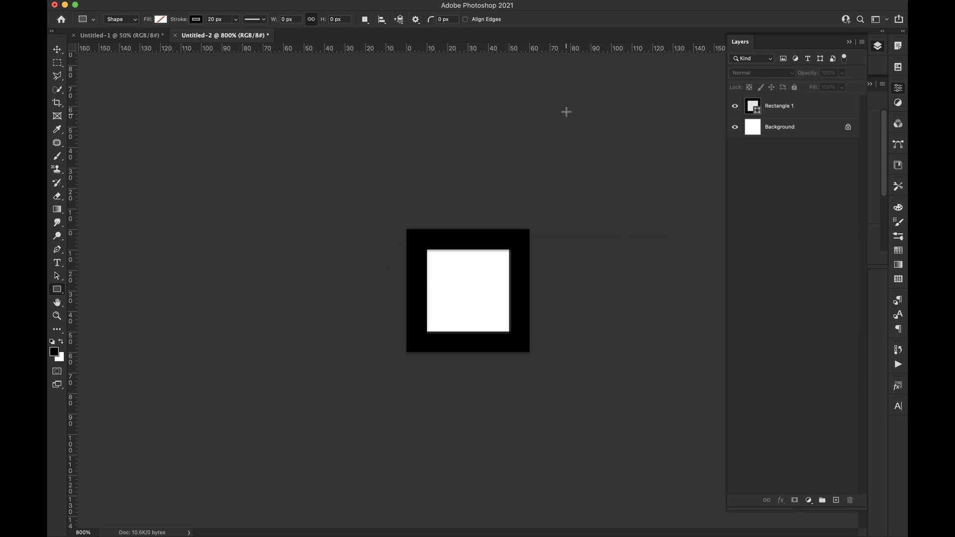
pyautogui.click(177, 36)
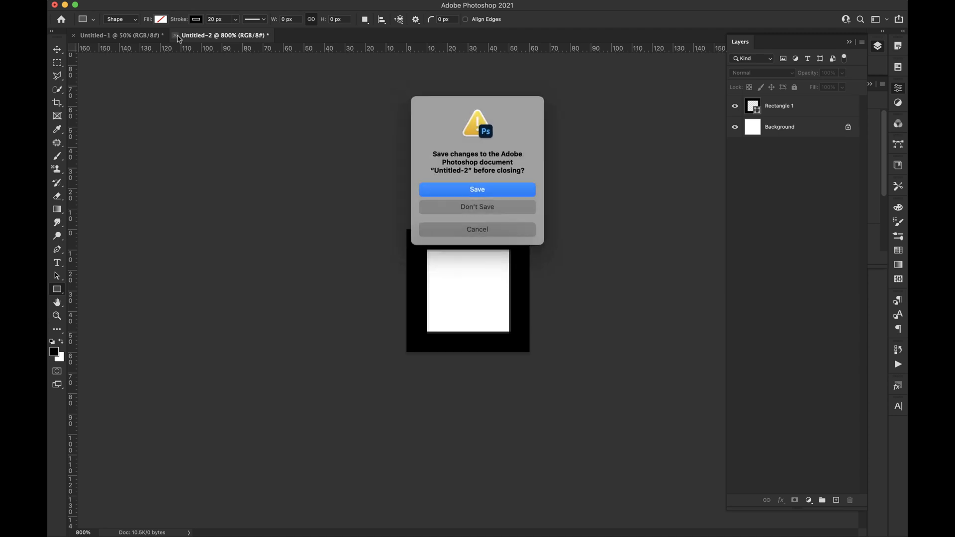
pyautogui.click(450, 207)
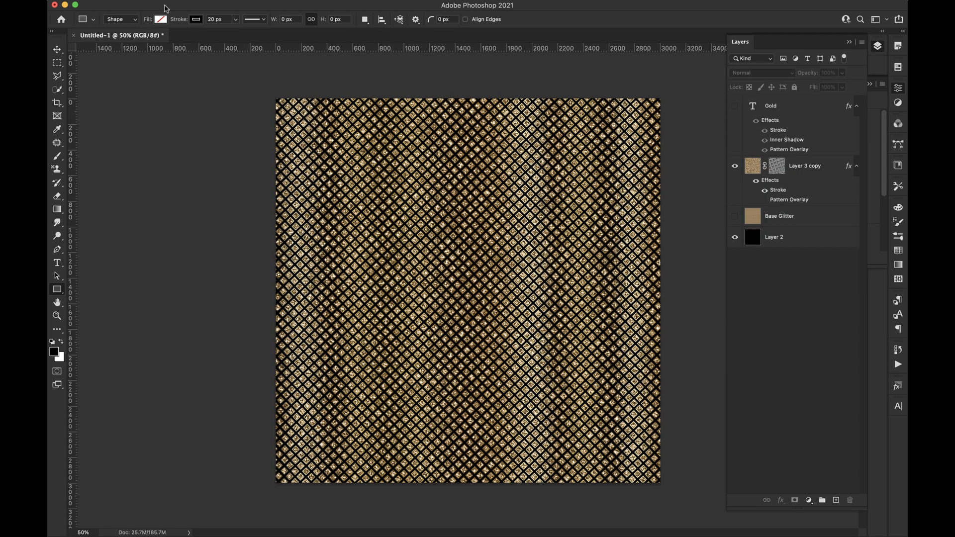
# Create a new 3600 x 3600 px document at 72 ppi and unlock its background layer
pyautogui.click(128, 5)
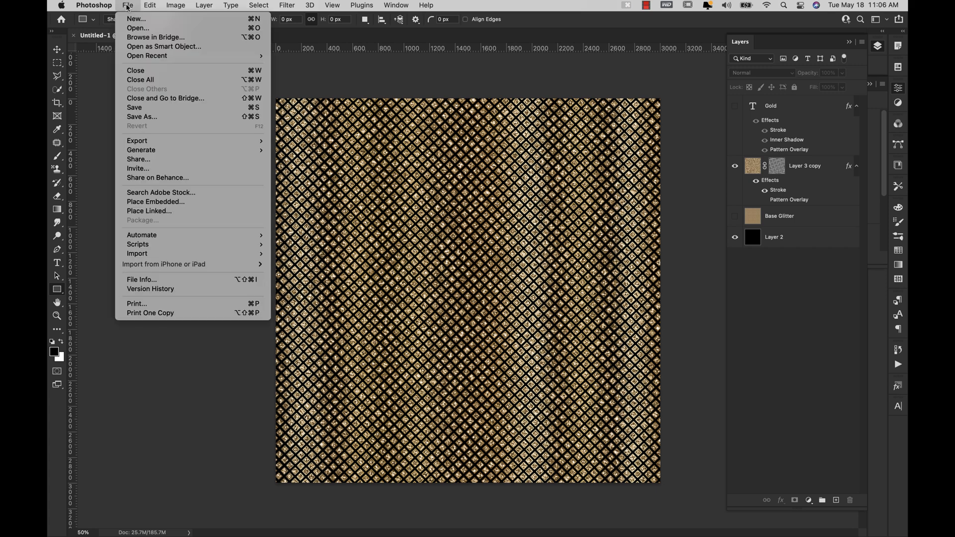
pyautogui.click(135, 21)
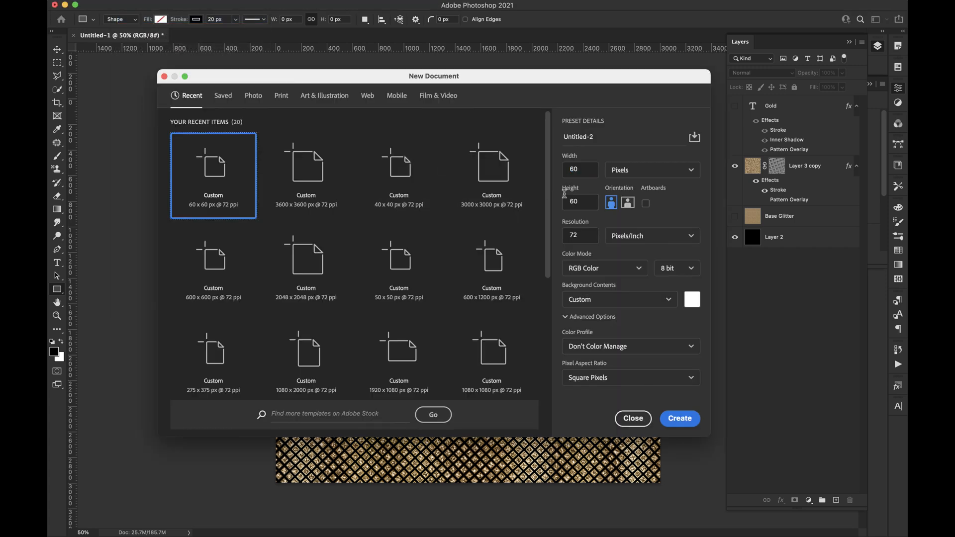
pyautogui.click(296, 167)
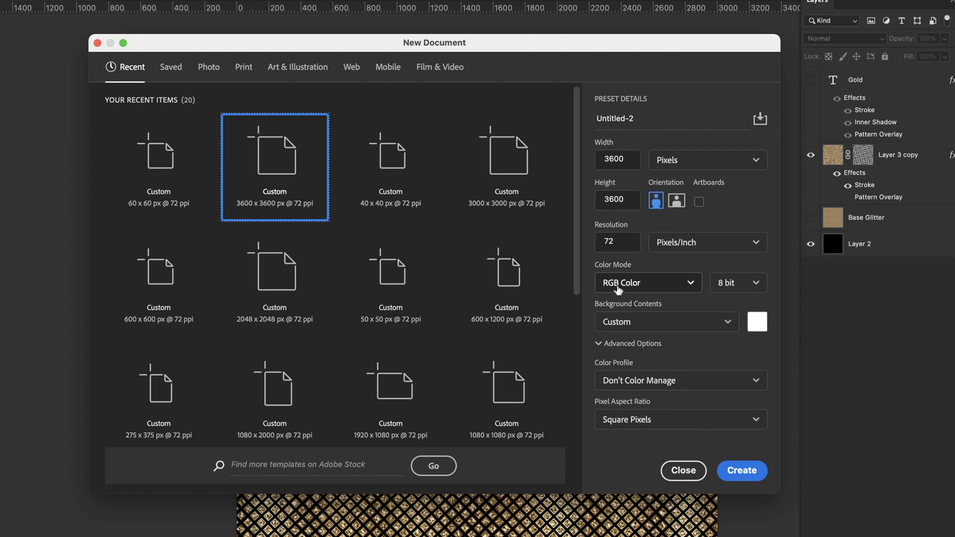
pyautogui.click(741, 471)
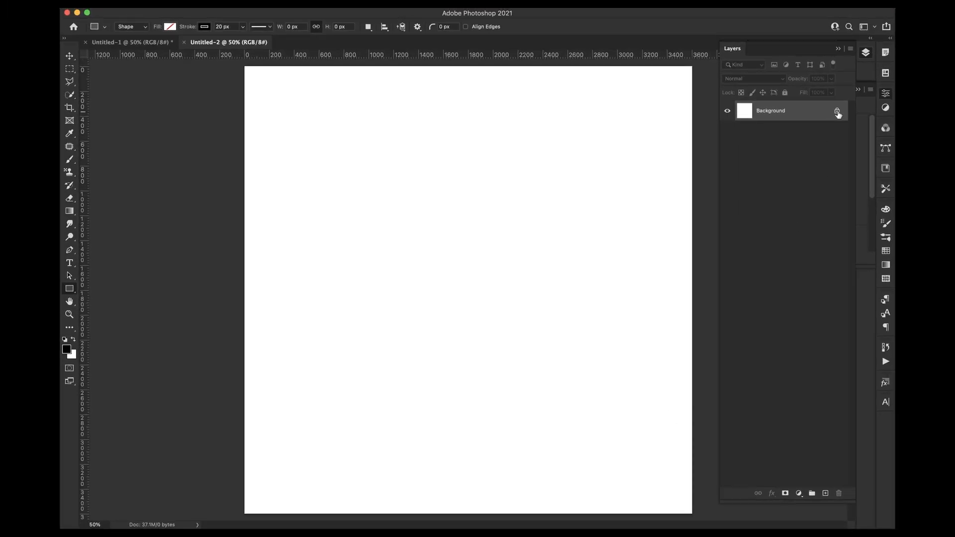
pyautogui.click(837, 111)
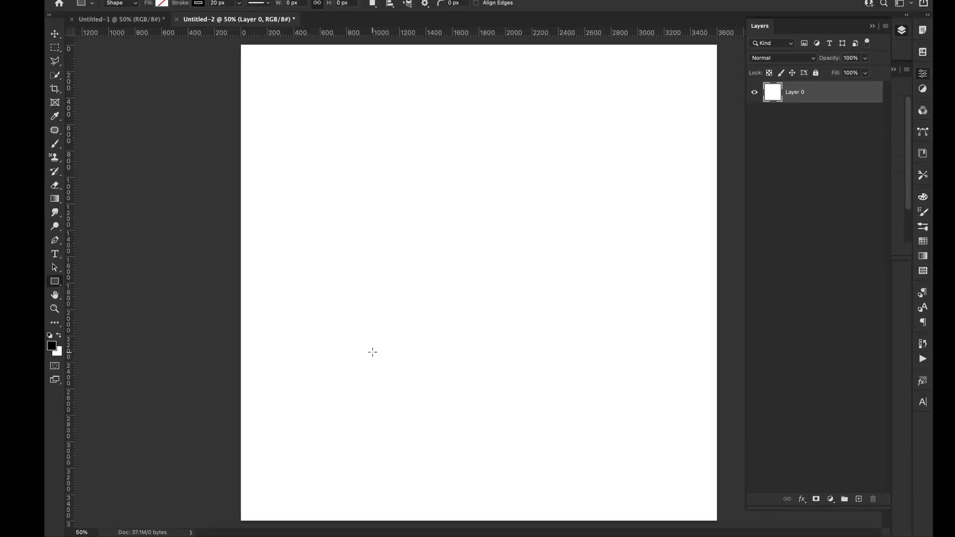
# Fill the unlocked layer with black and rename it Base
pyautogui.press('super+BackSpace')
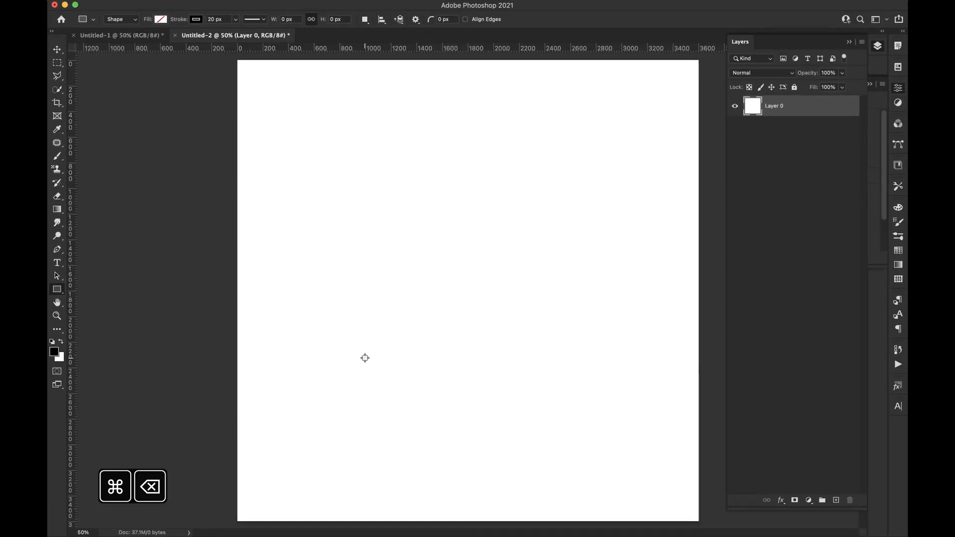
pyautogui.press('super+BackSpace')
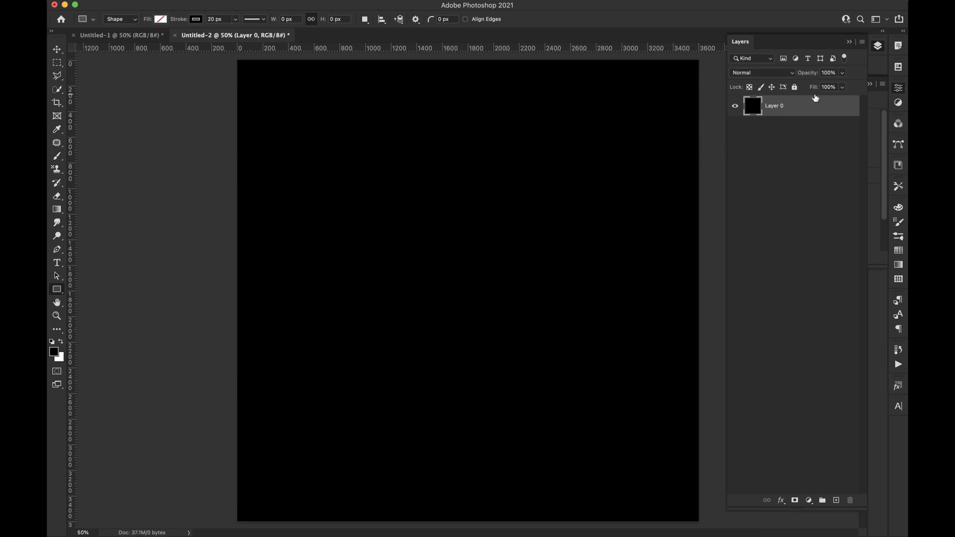
pyautogui.doubleClick(776, 105)
pyautogui.write('Base')
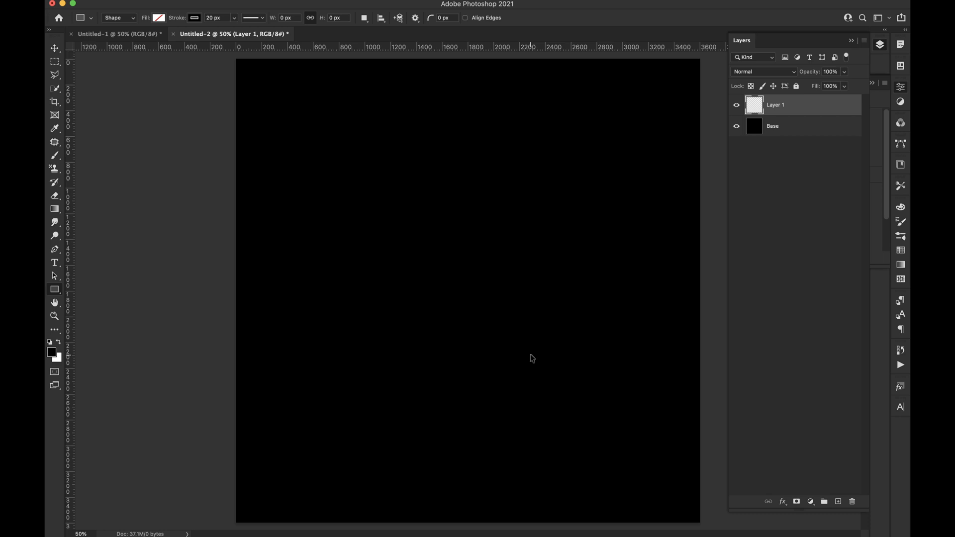
# Fill a new layer above Base with white and give it a Pattern Overlay using the first gold glitter pattern in the Mercedes group
pyautogui.press('super+BackSpace')
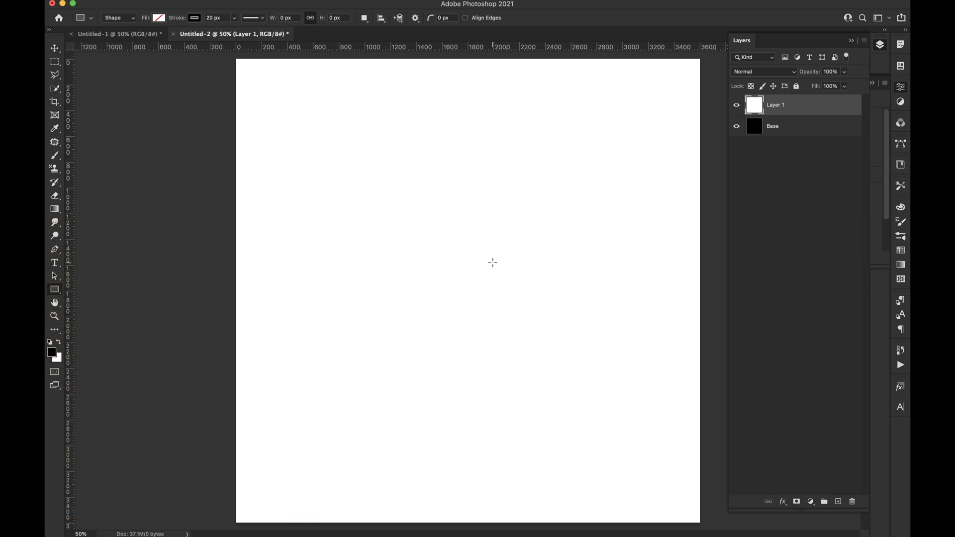
pyautogui.doubleClick(846, 103)
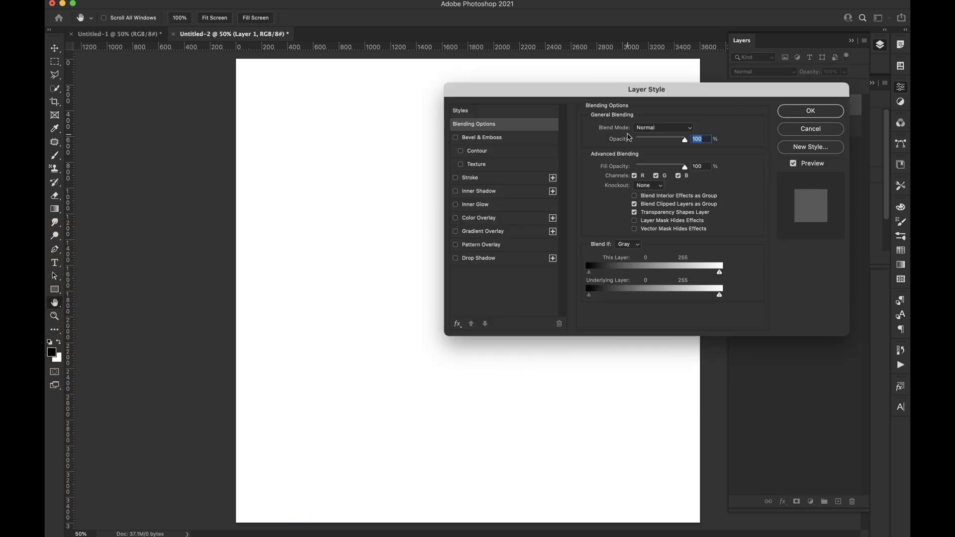
pyautogui.click(473, 245)
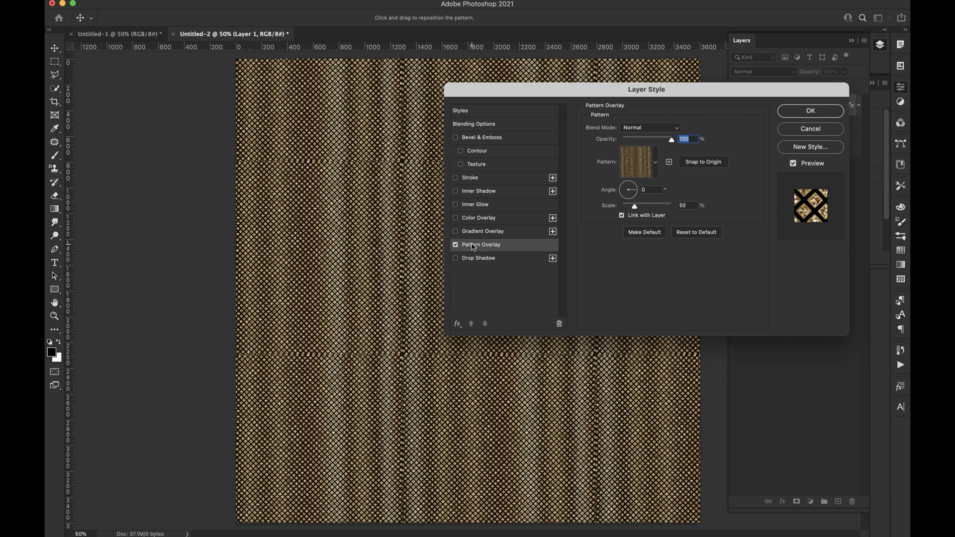
pyautogui.click(655, 164)
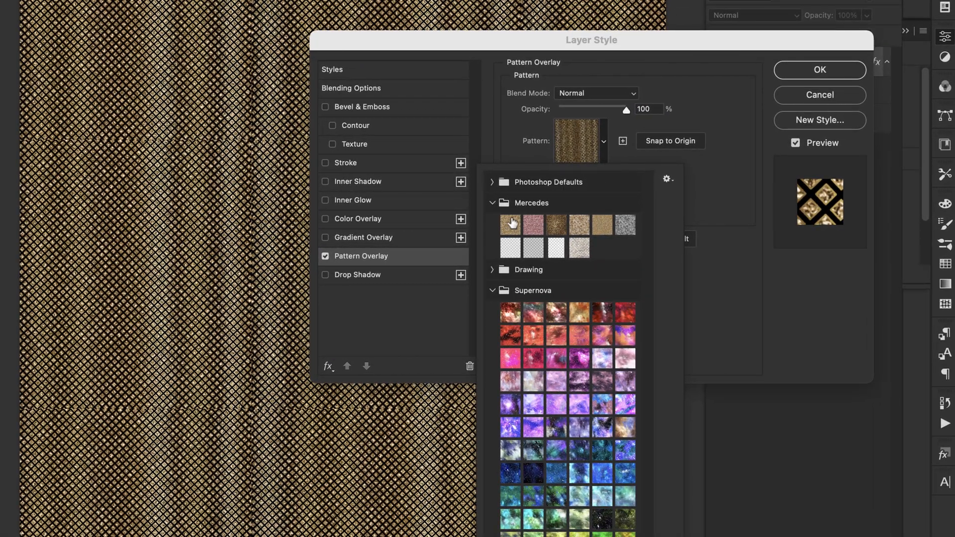
pyautogui.click(522, 224)
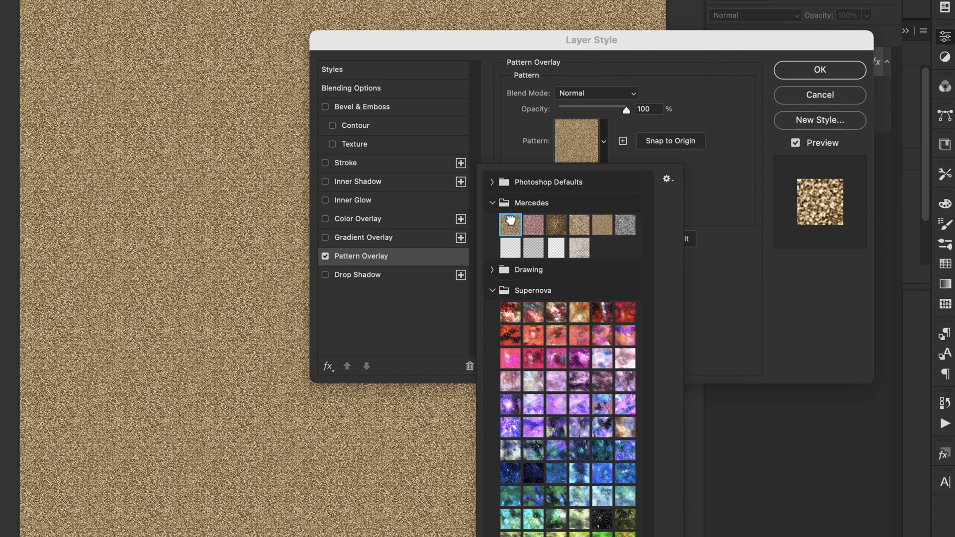
pyautogui.click(731, 252)
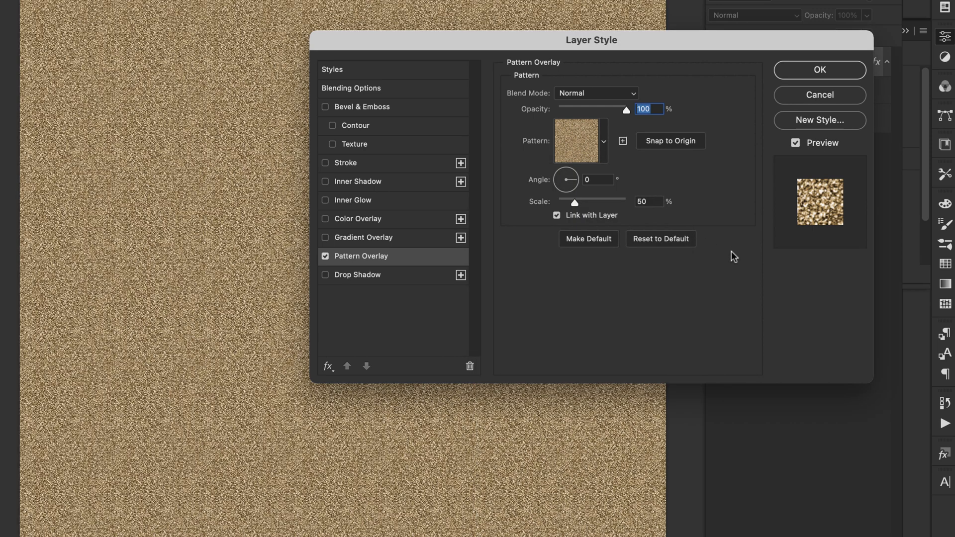
# Set the glitter Pattern Overlay's scale to 100% and apply the layer style
pyautogui.doubleClick(654, 202)
pyautogui.write('100')
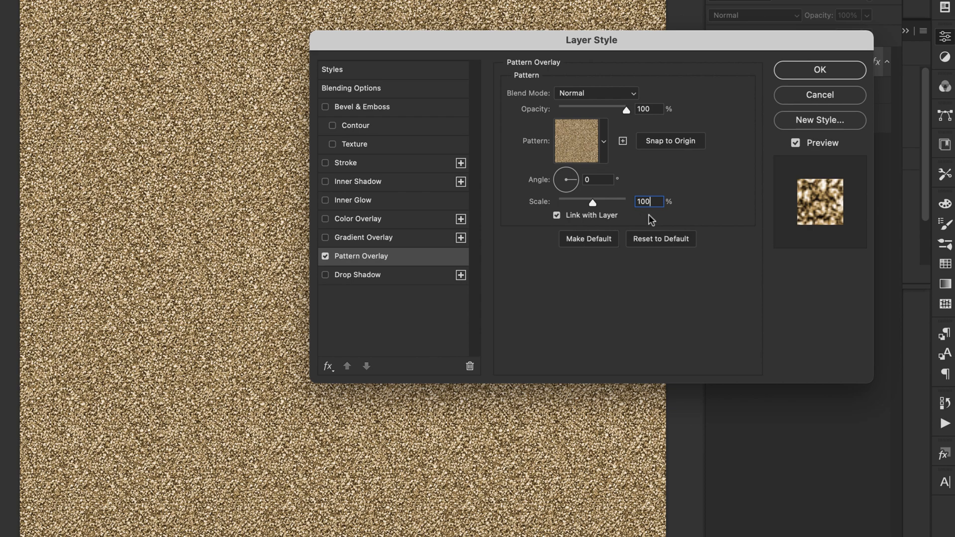
pyautogui.click(801, 73)
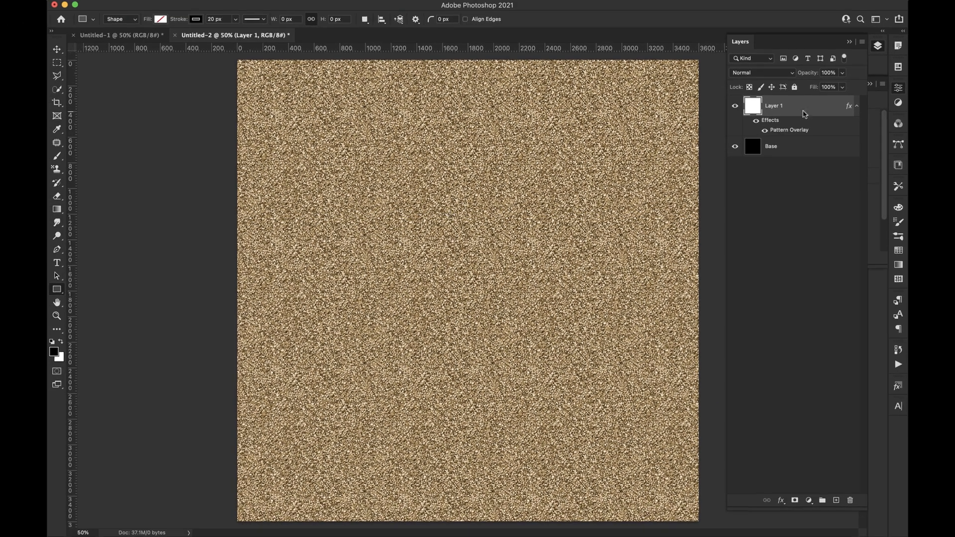
# Rasterize the glitter layer's style and add a layer mask to that layer
pyautogui.rightClick(792, 97)
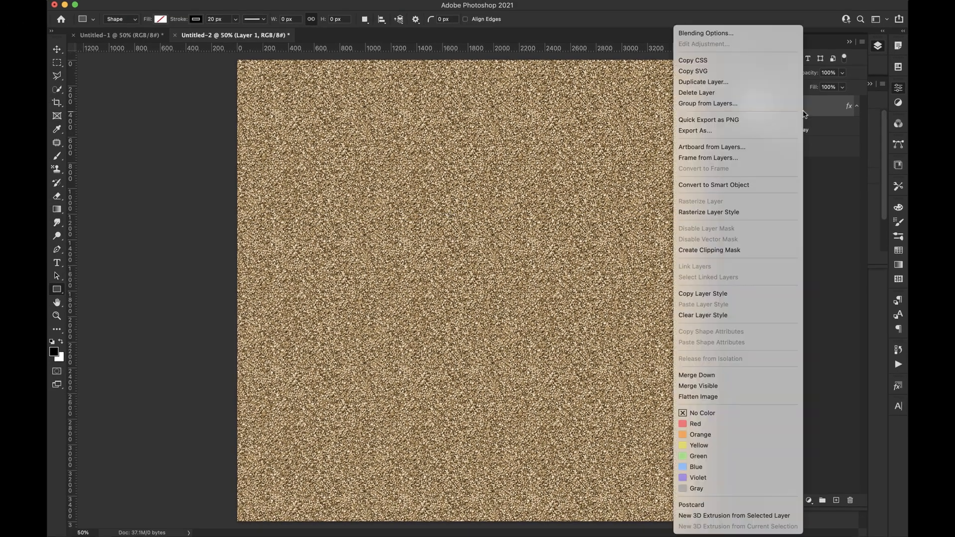
pyautogui.click(752, 211)
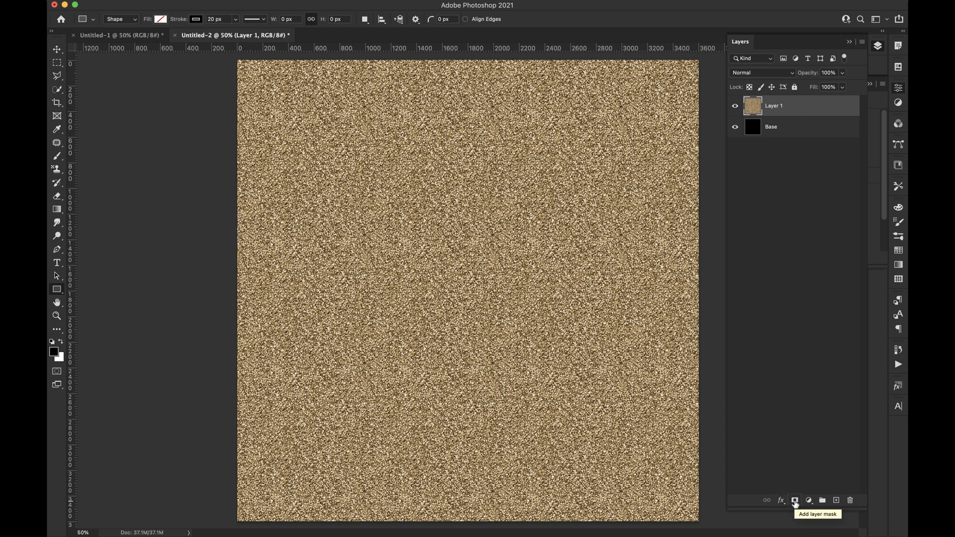
pyautogui.click(794, 500)
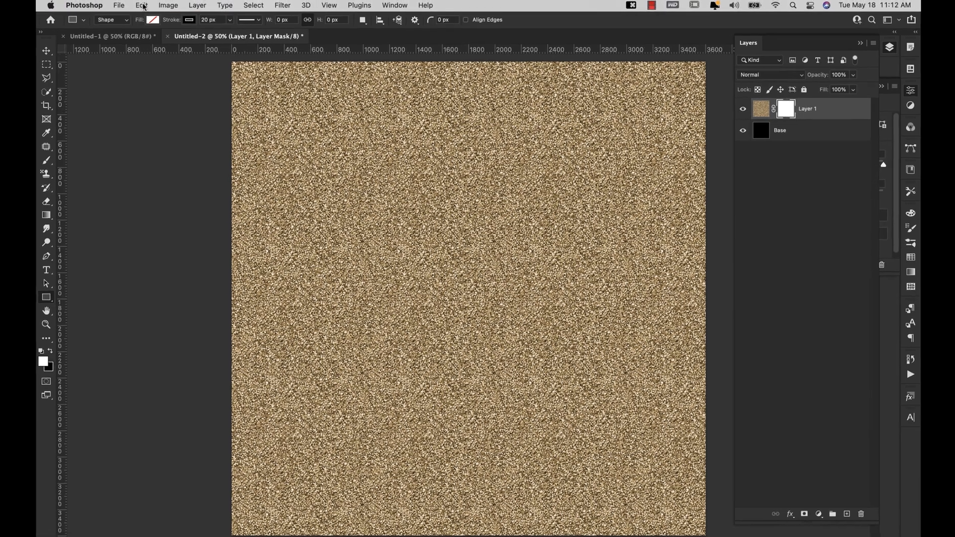
# Fill the glitter layer's mask with the custom square tile pattern in Normal mode at 100% opacity
pyautogui.click(149, 5)
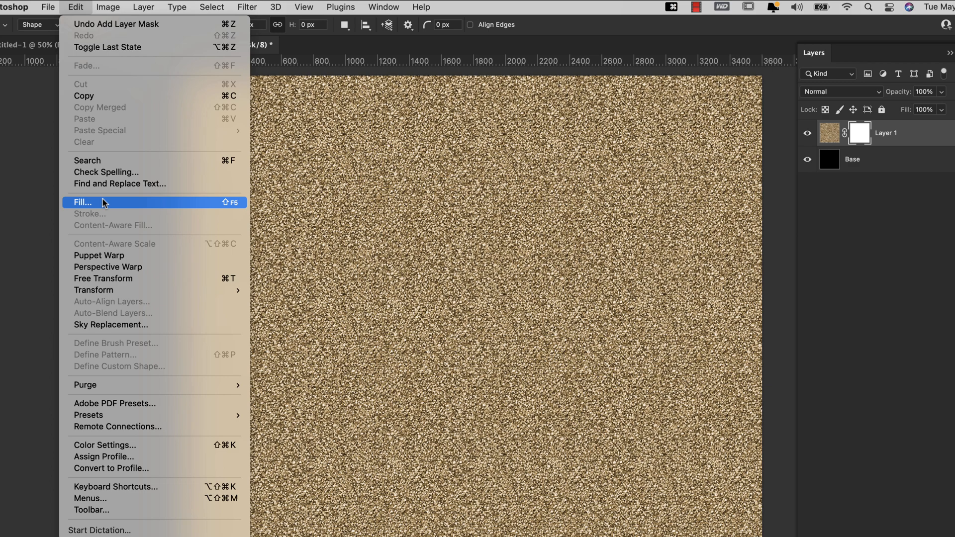
pyautogui.click(104, 202)
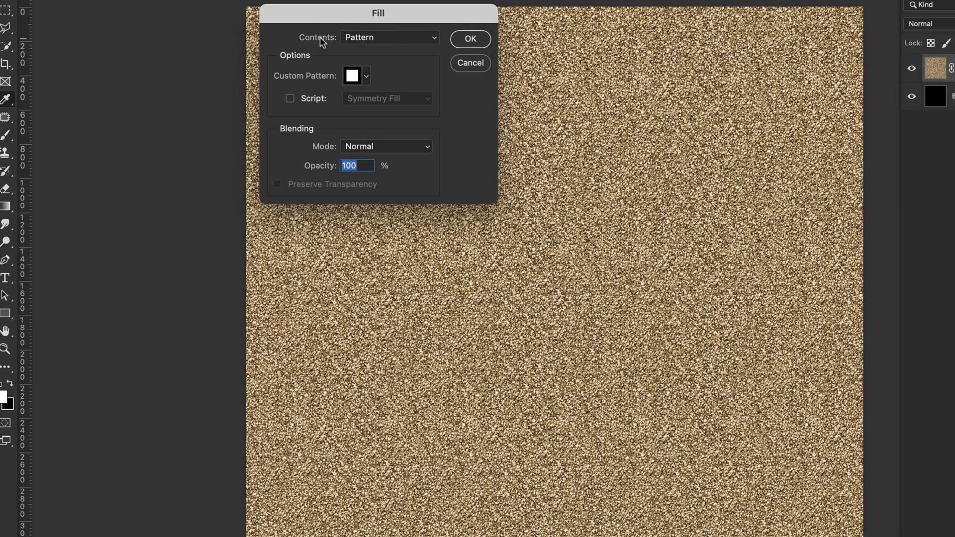
pyautogui.click(407, 39)
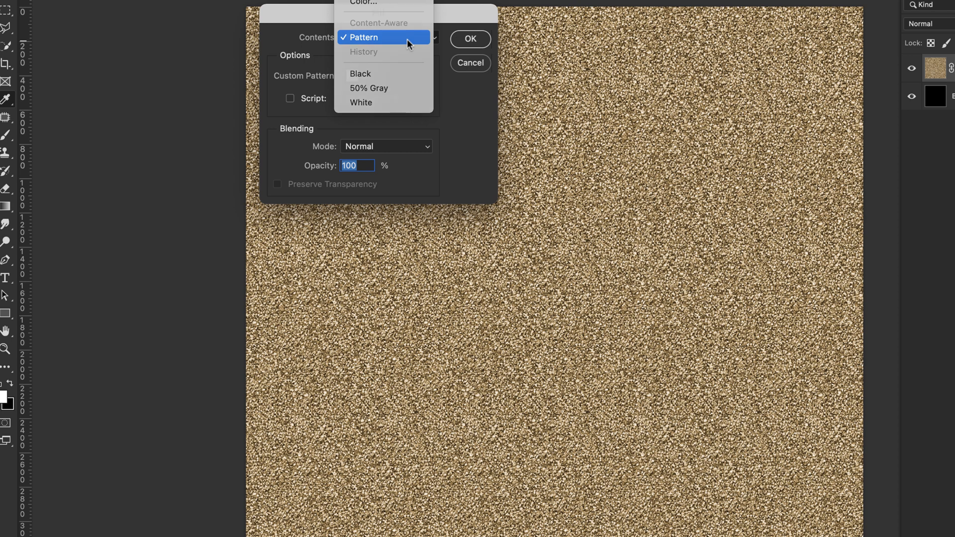
pyautogui.click(407, 39)
pyautogui.click(365, 78)
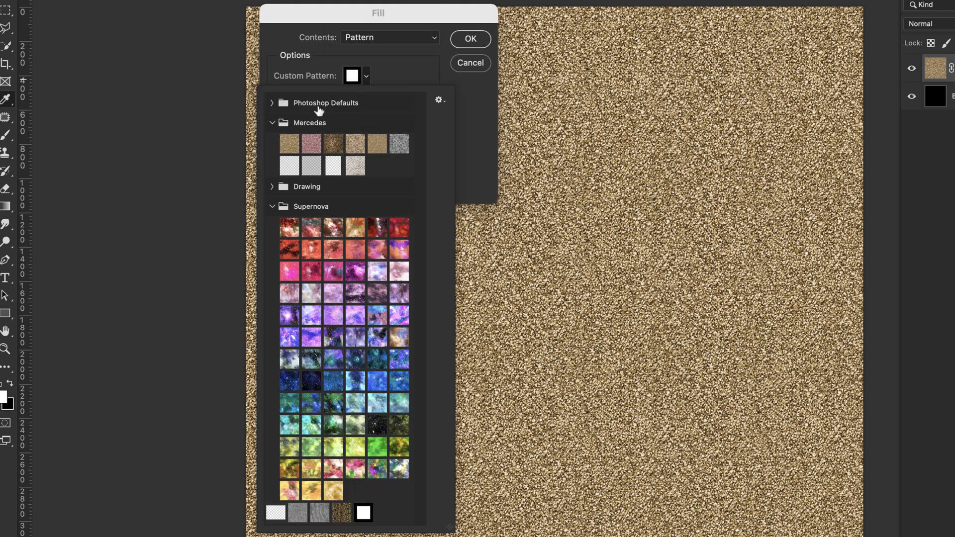
pyautogui.click(364, 512)
pyautogui.click(486, 115)
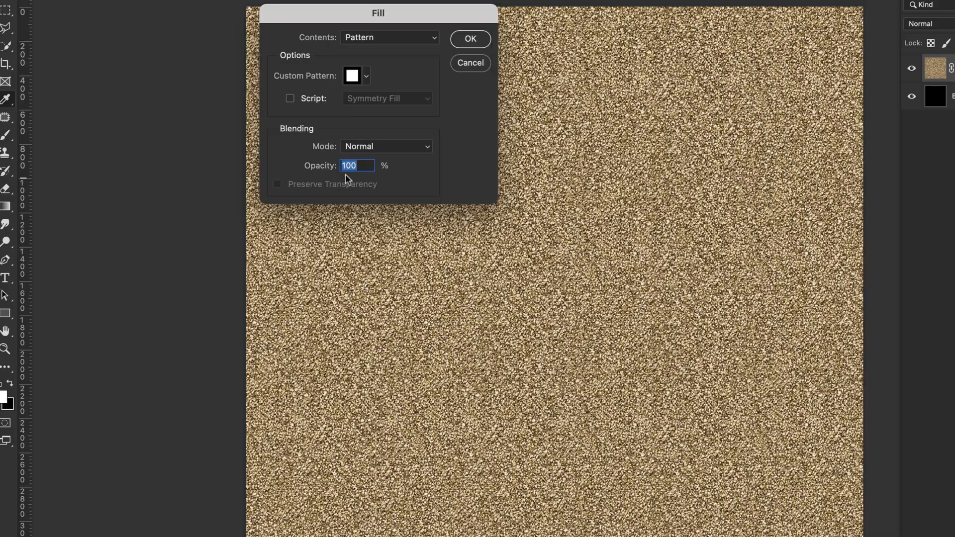
pyautogui.click(470, 40)
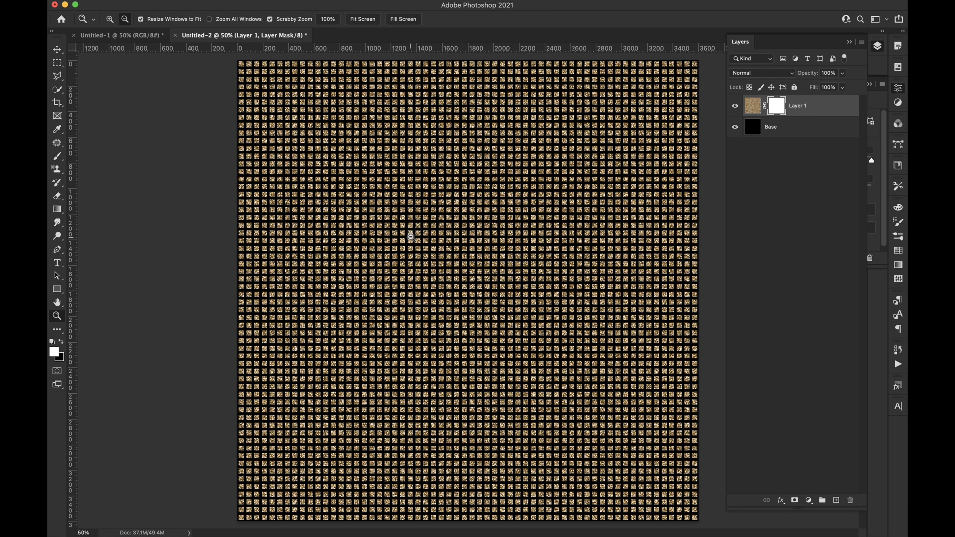
# Rotate the masked glitter layer by -45° and scale it to about 141.42% so it covers the whole canvas
pyautogui.click(411, 236)
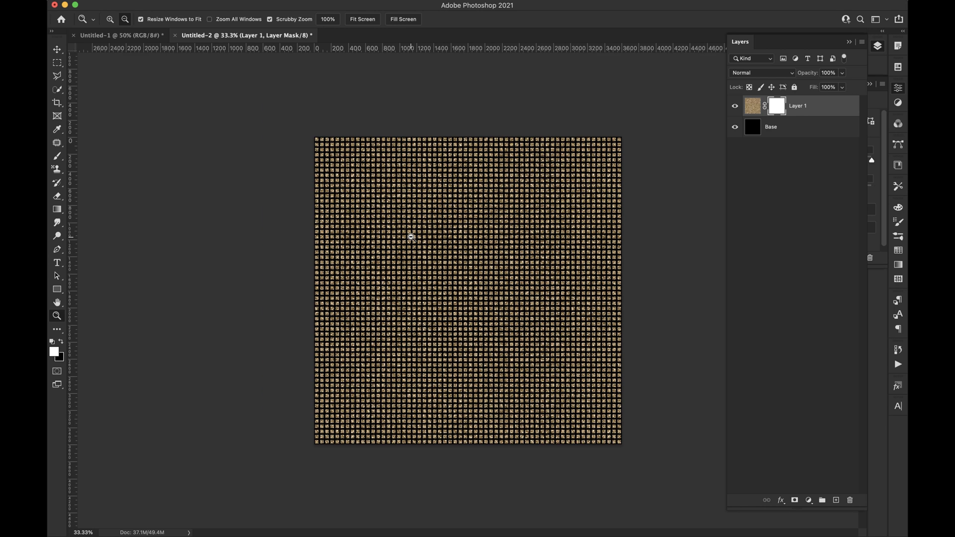
pyautogui.press('v')
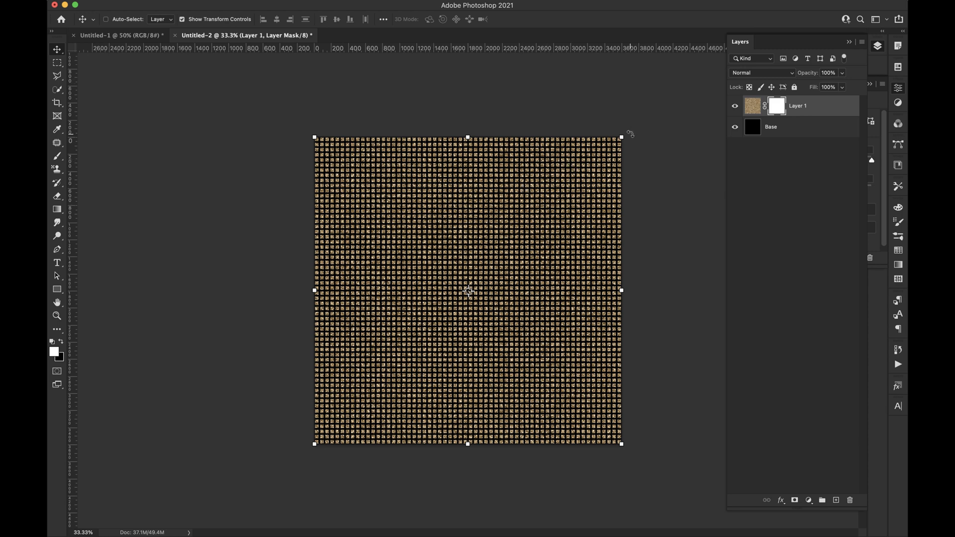
pyautogui.click(630, 134)
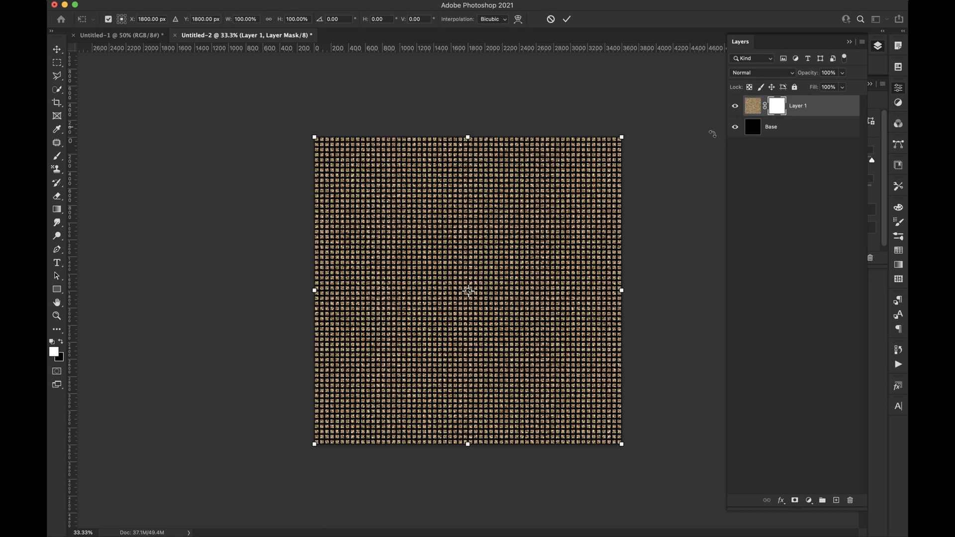
pyautogui.moveTo(629, 134); pyautogui.dragTo(474, 121)
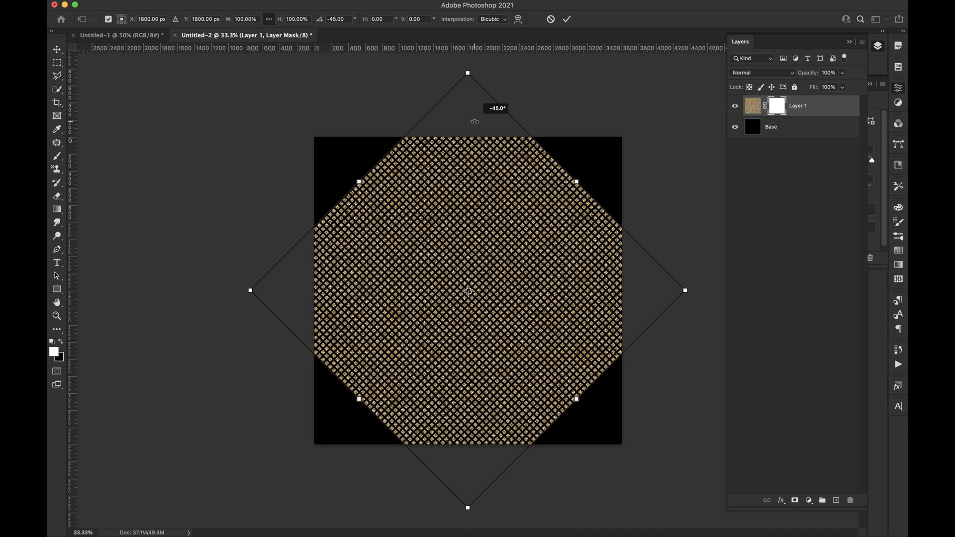
pyautogui.moveTo(475, 121); pyautogui.dragTo(474, 121)
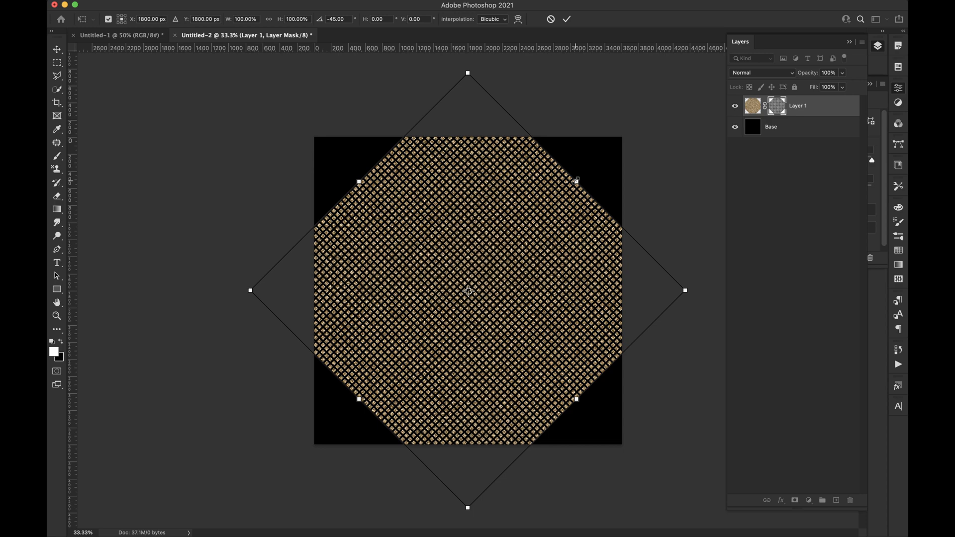
pyautogui.moveTo(575, 180); pyautogui.dragTo(622, 135)
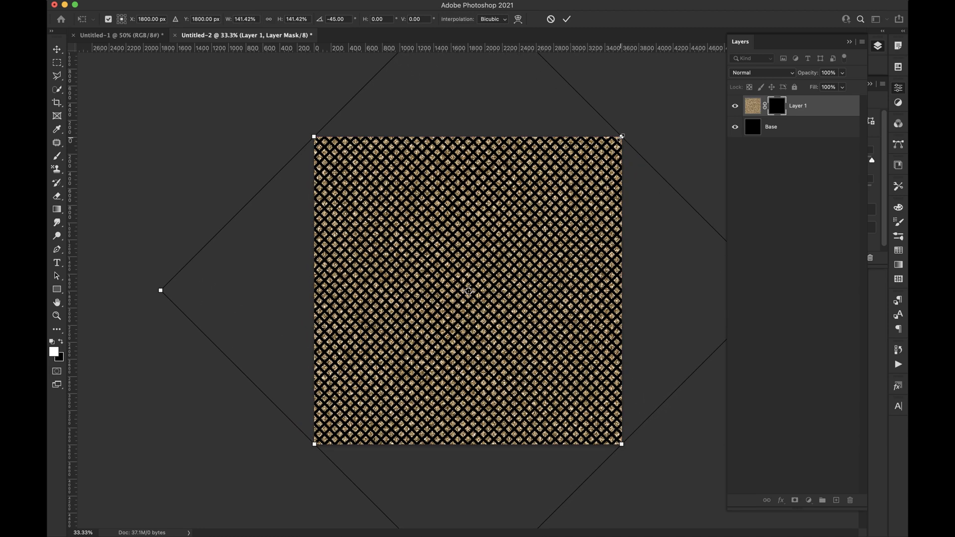
pyautogui.press('Return')
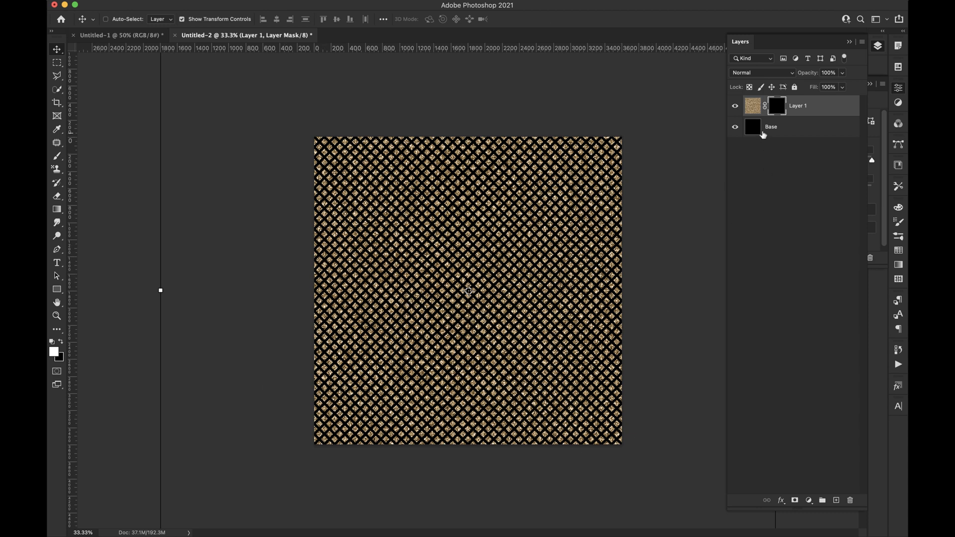
# Add a Stroke effect to the glitter layer and set its size to 5 px
pyautogui.click(735, 105)
pyautogui.click(735, 105)
pyautogui.doubleClick(845, 108)
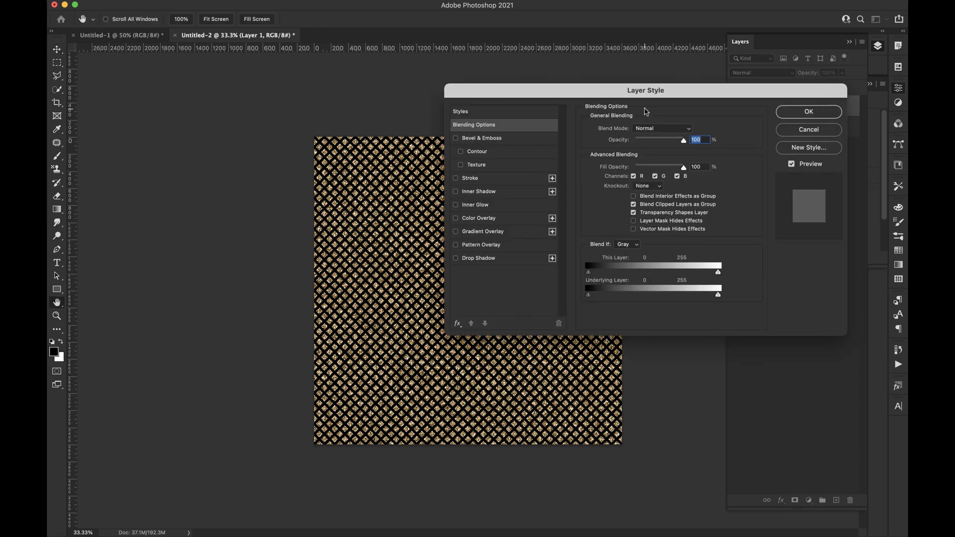
pyautogui.moveTo(567, 92); pyautogui.dragTo(504, 311)
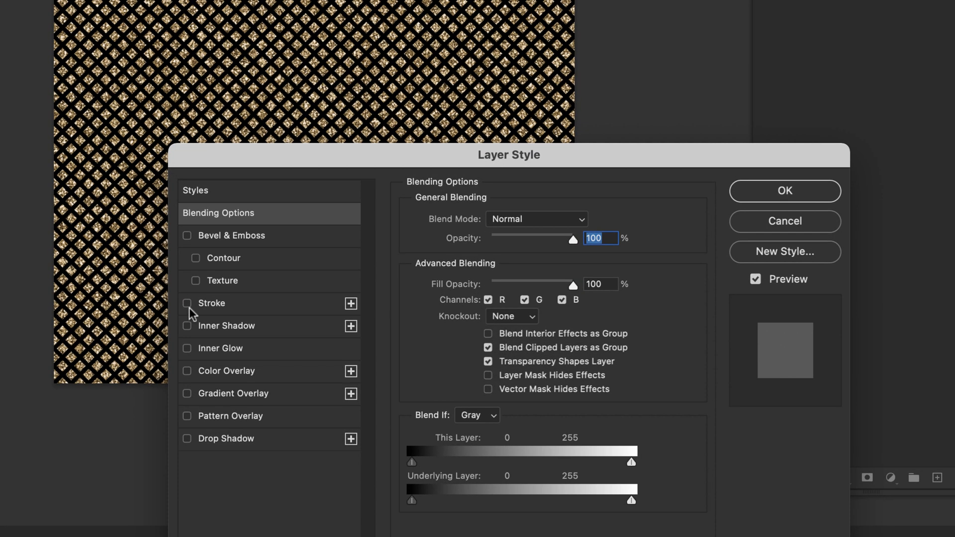
pyautogui.click(393, 397)
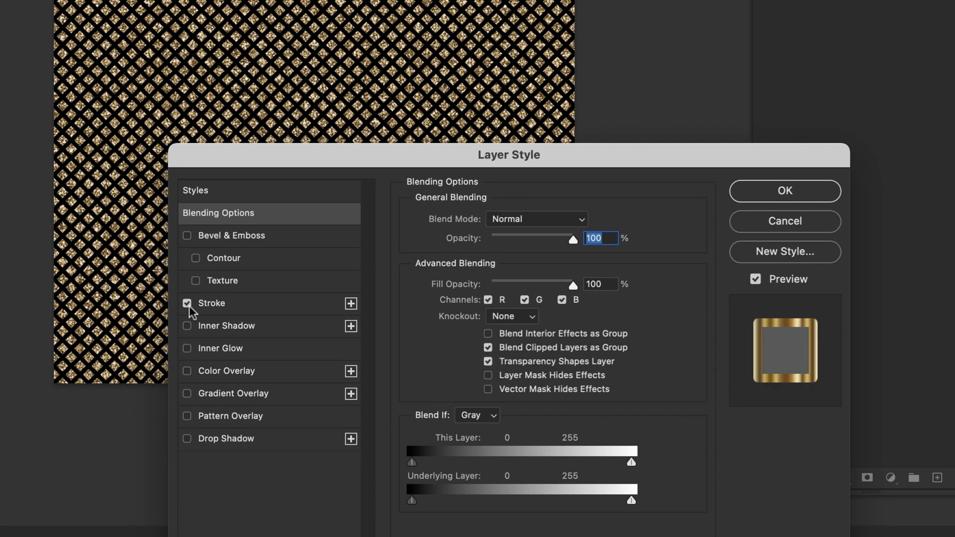
pyautogui.click(207, 303)
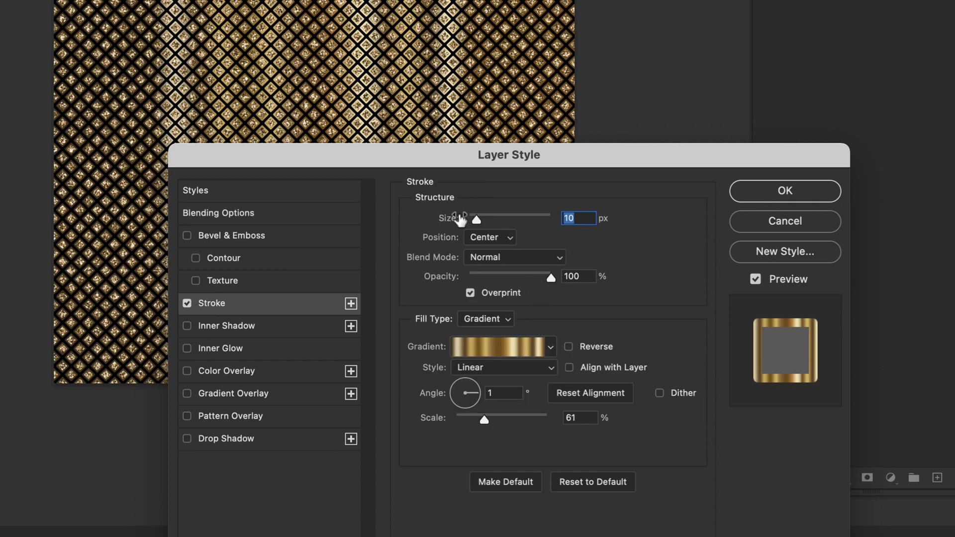
pyautogui.write('5')
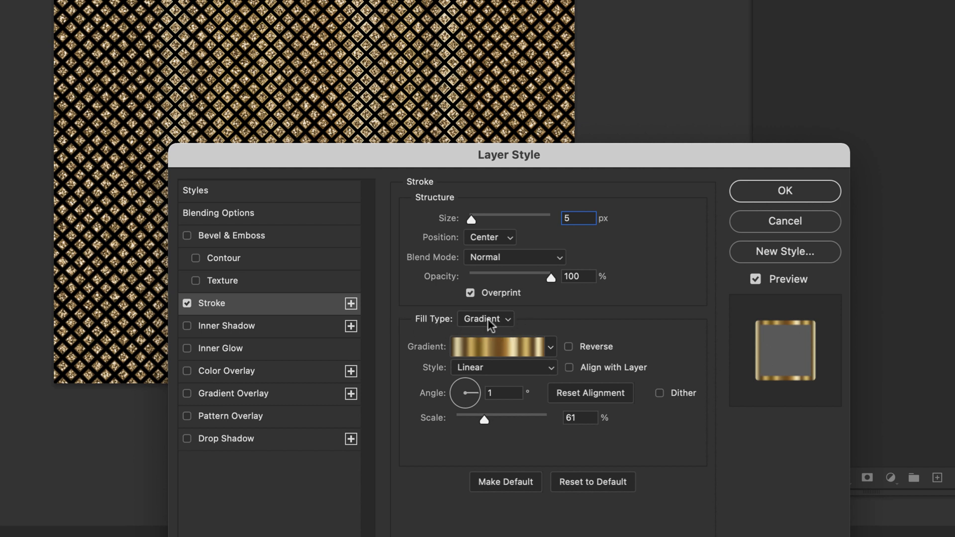
# Keep the Gold Stripe gradient for the stroke, set its scale to 100%, and apply the layer style
pyautogui.click(490, 345)
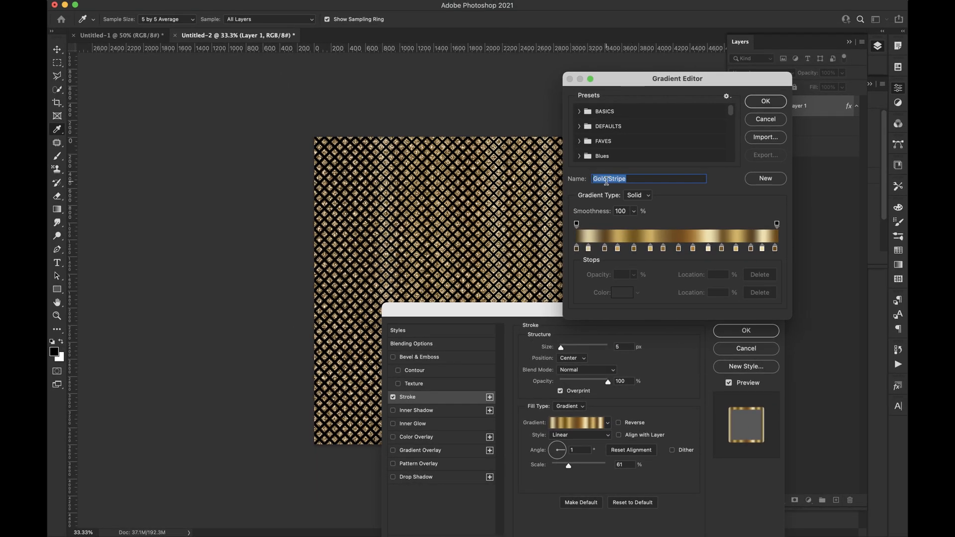
pyautogui.click(765, 101)
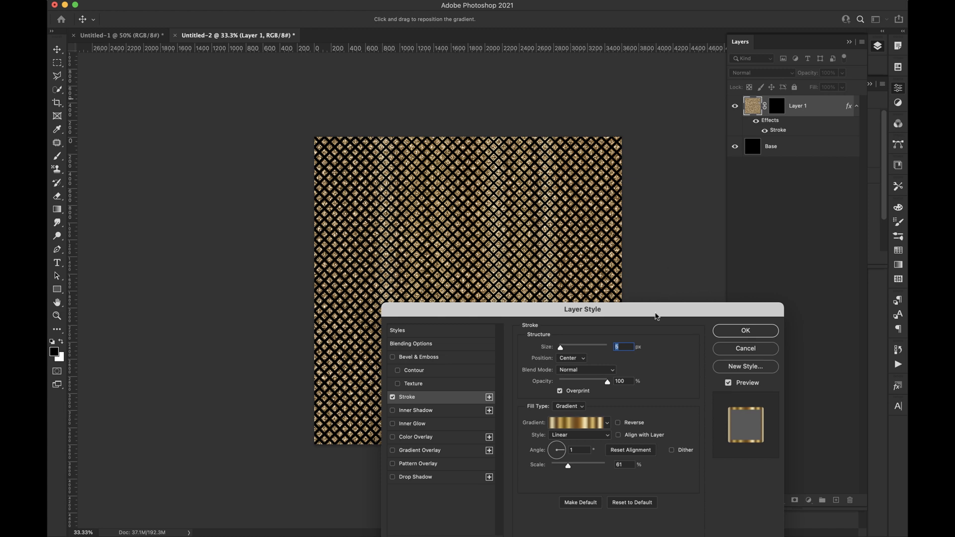
pyautogui.moveTo(656, 316); pyautogui.dragTo(600, 310)
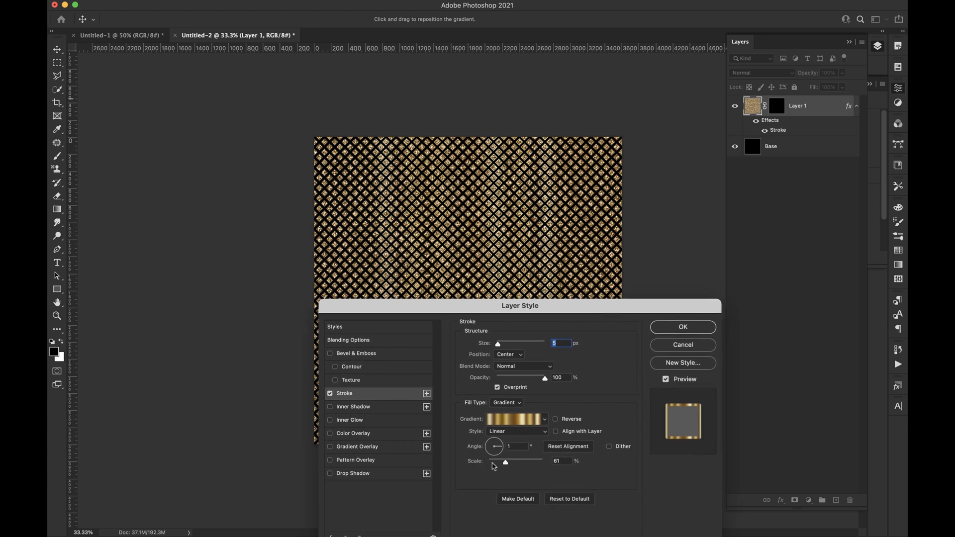
pyautogui.click(558, 462)
pyautogui.write('100')
pyautogui.moveTo(607, 309); pyautogui.dragTo(328, 64)
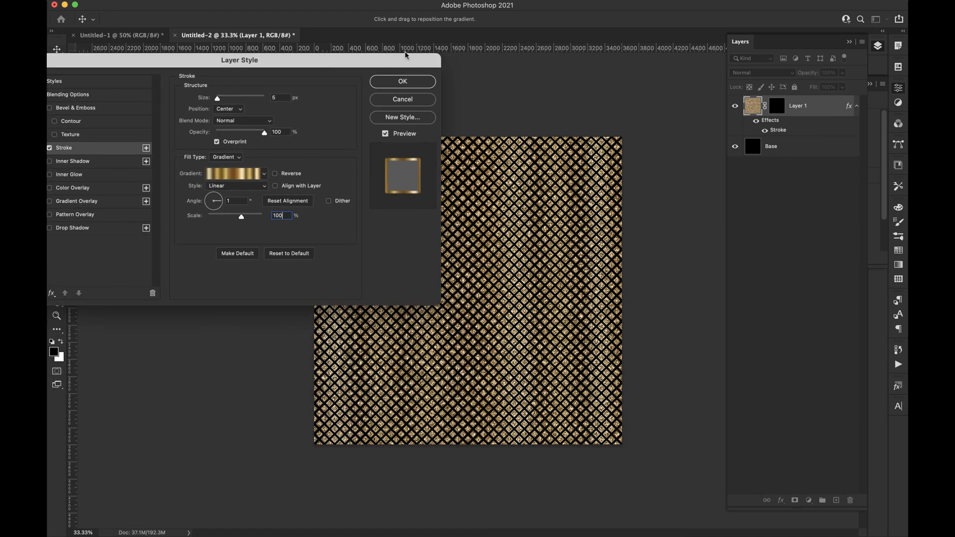
pyautogui.click(399, 84)
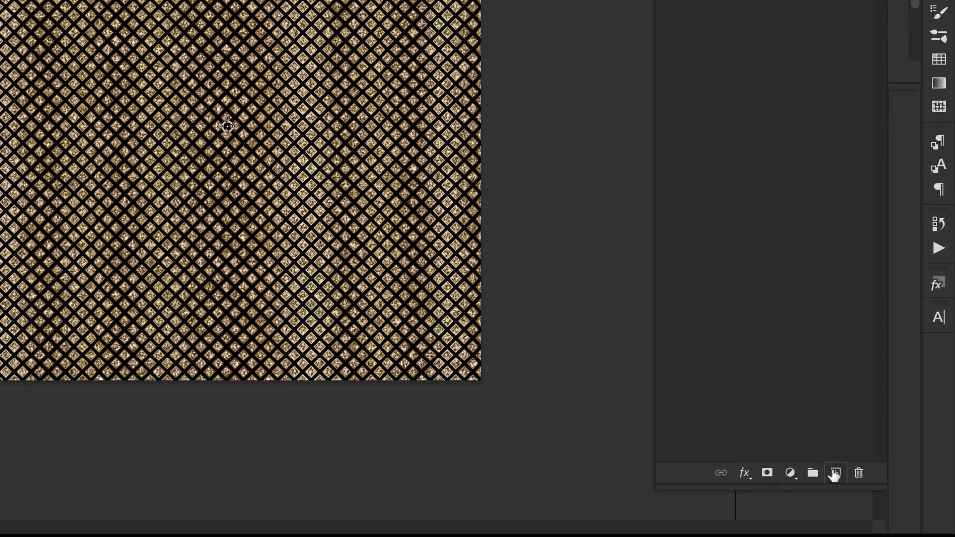
# Create a new layer, fill it with white, and place it between the glitter layer and Base
pyautogui.click(874, 502)
pyautogui.press('super+BackSpace')
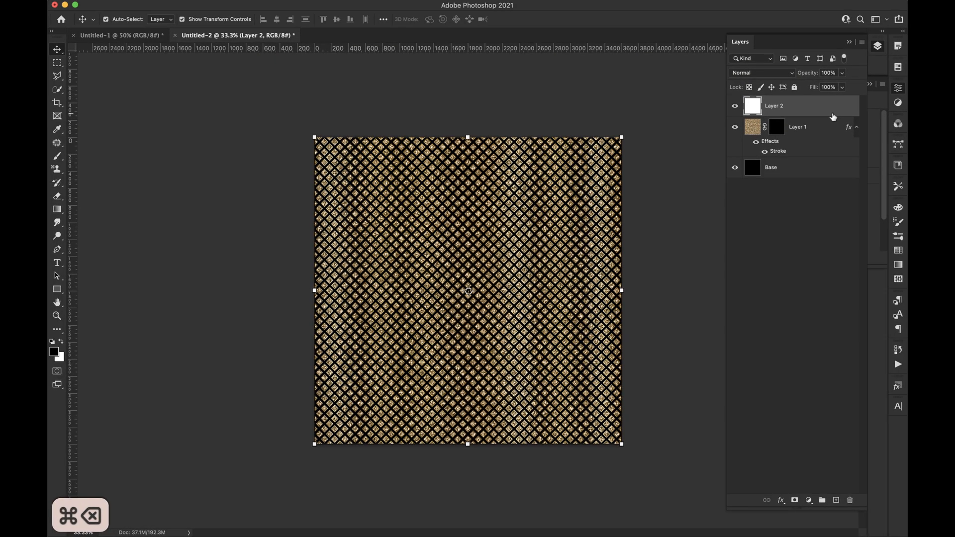
pyautogui.moveTo(827, 110); pyautogui.dragTo(821, 148)
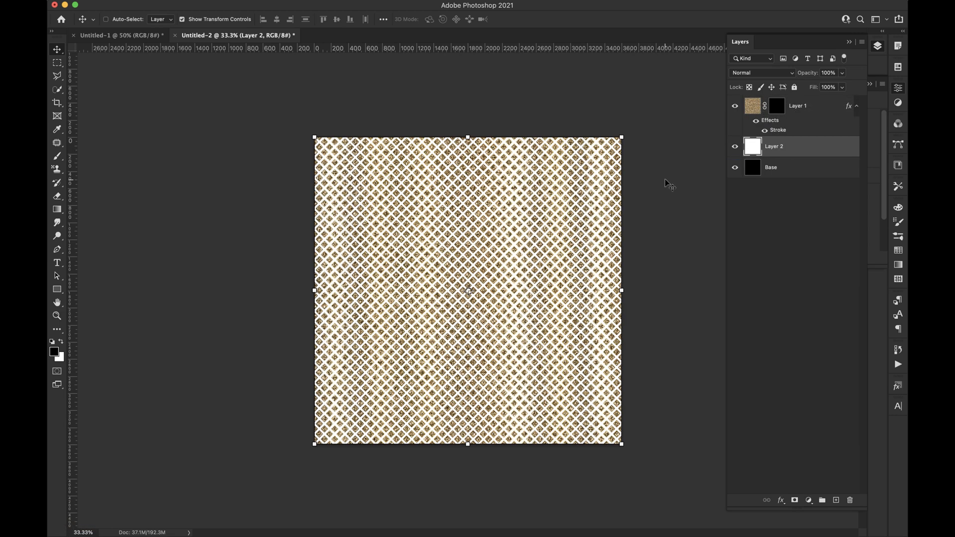
pyautogui.click(734, 147)
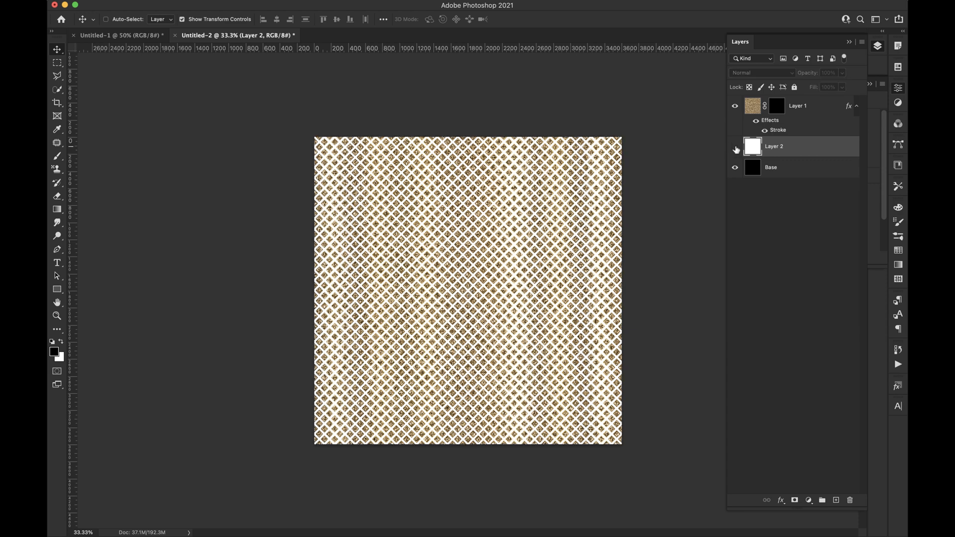
pyautogui.click(735, 147)
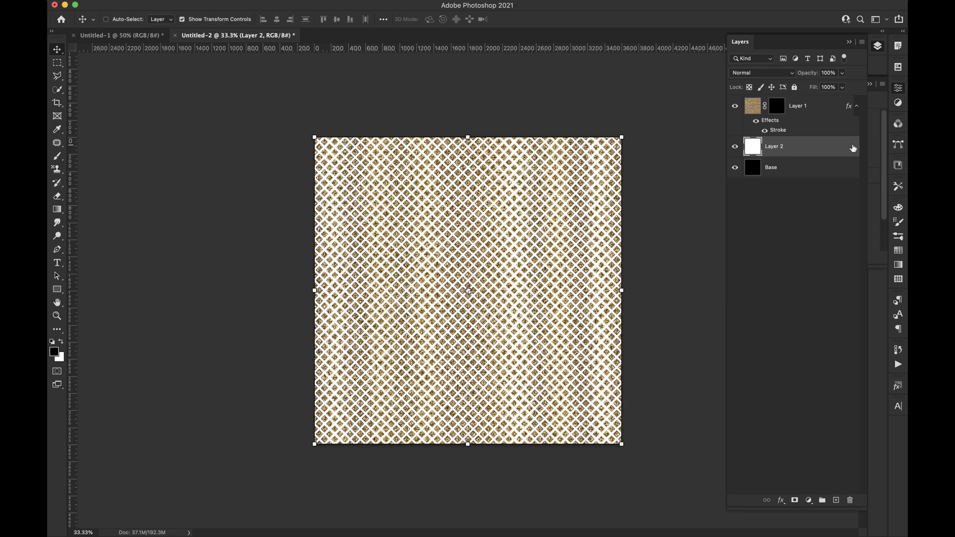
# Give the white layer a gold glitter Pattern Overlay at 50% scale and apply the layer style
pyautogui.doubleClick(845, 149)
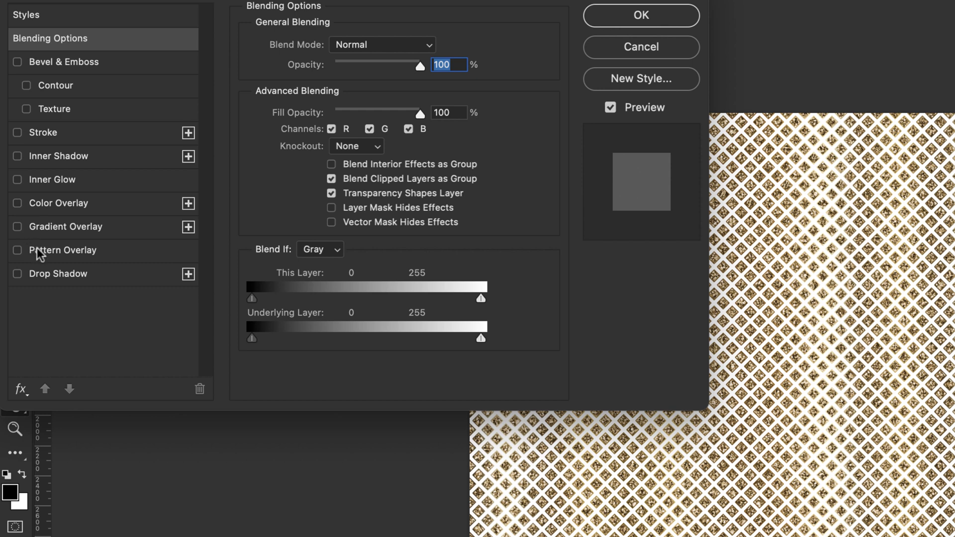
pyautogui.click(37, 248)
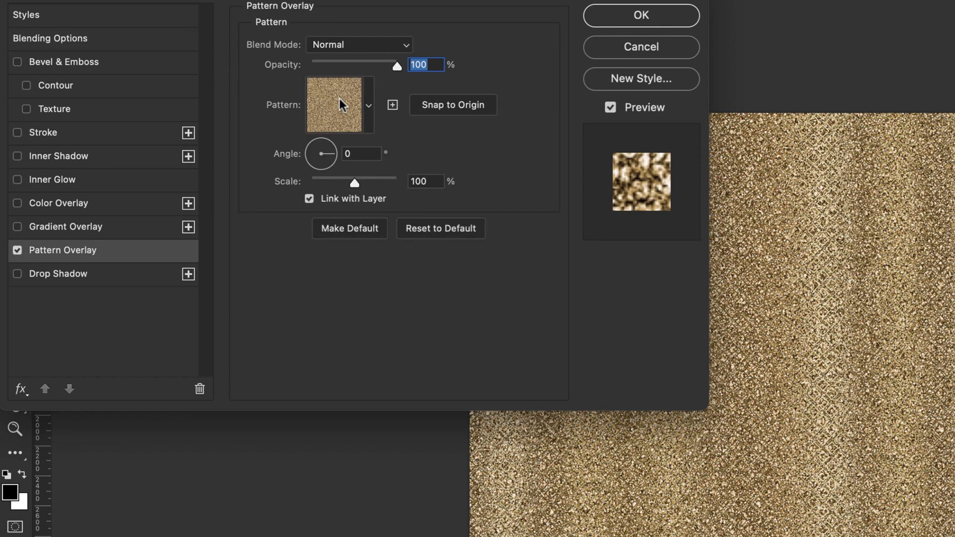
pyautogui.click(437, 182)
pyautogui.moveTo(437, 182); pyautogui.dragTo(324, 185)
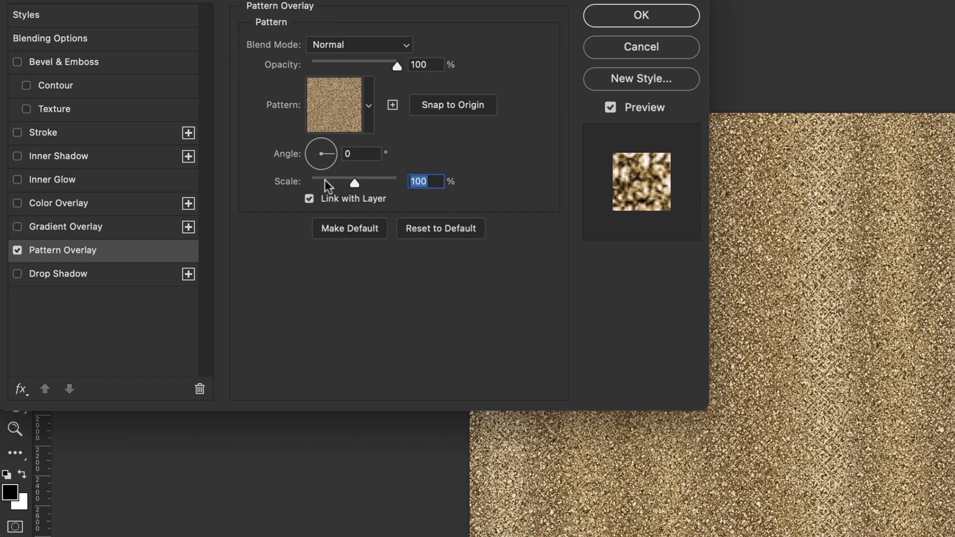
pyautogui.write('5')
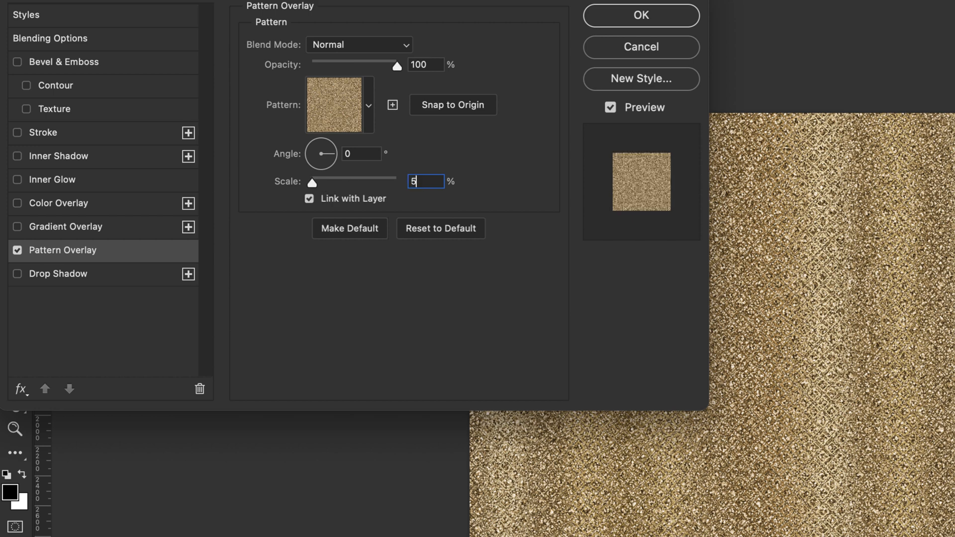
pyautogui.write('0')
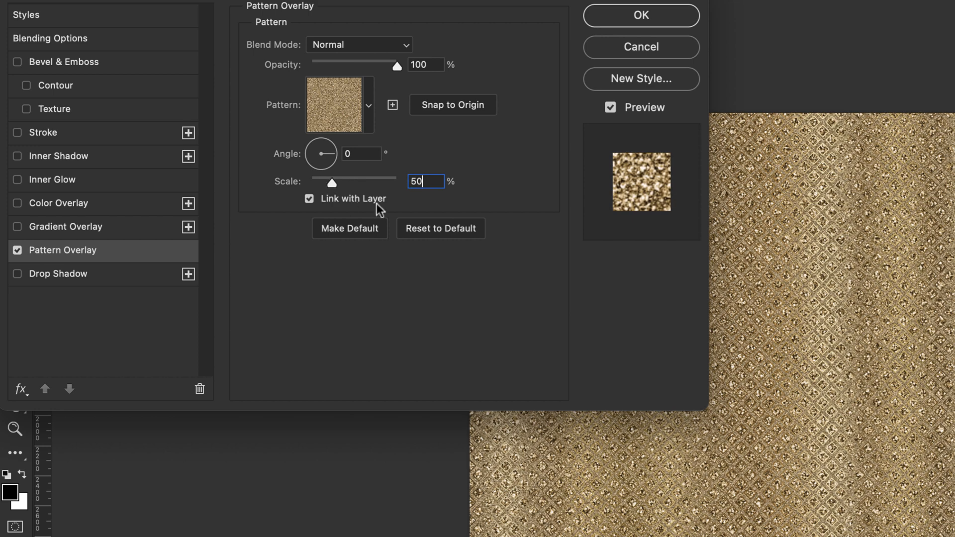
pyautogui.click(628, 18)
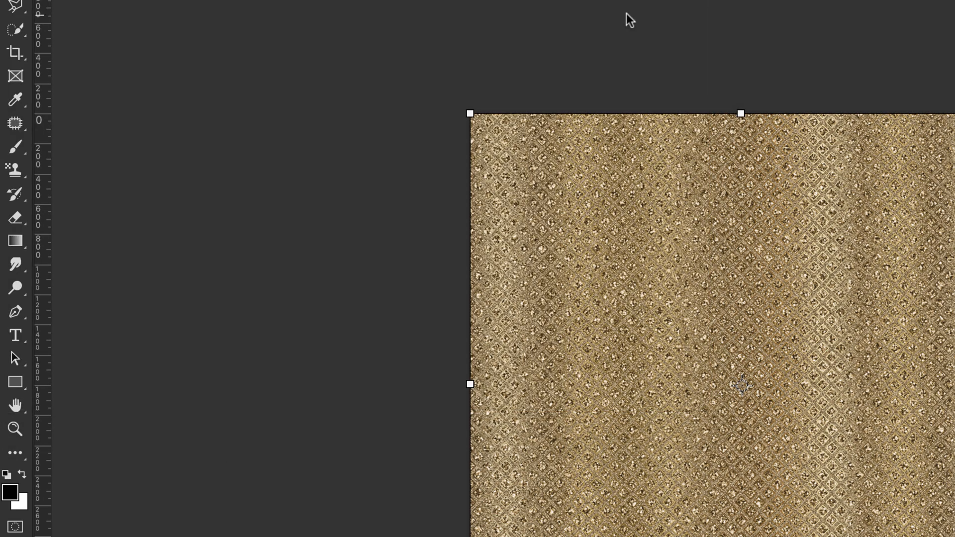
pyautogui.press('z')
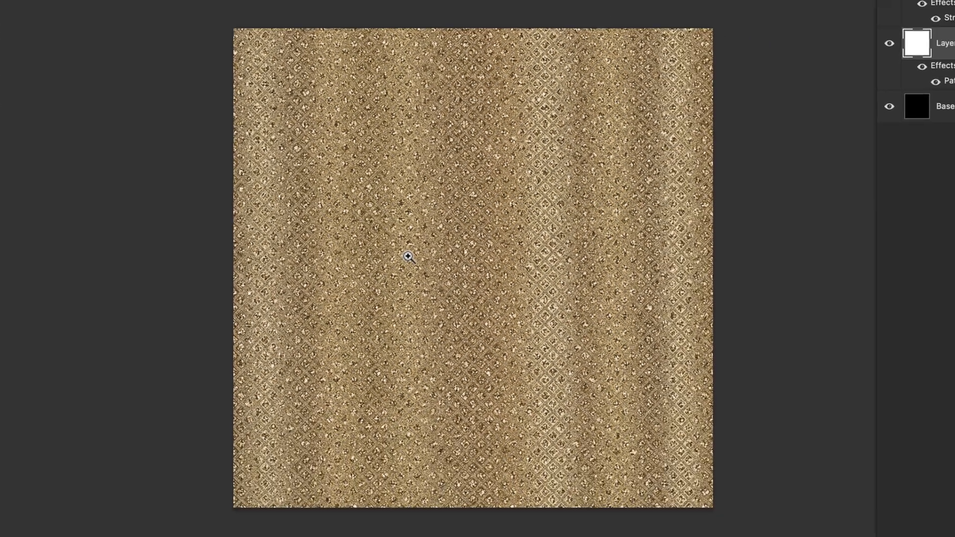
pyautogui.click(666, 368)
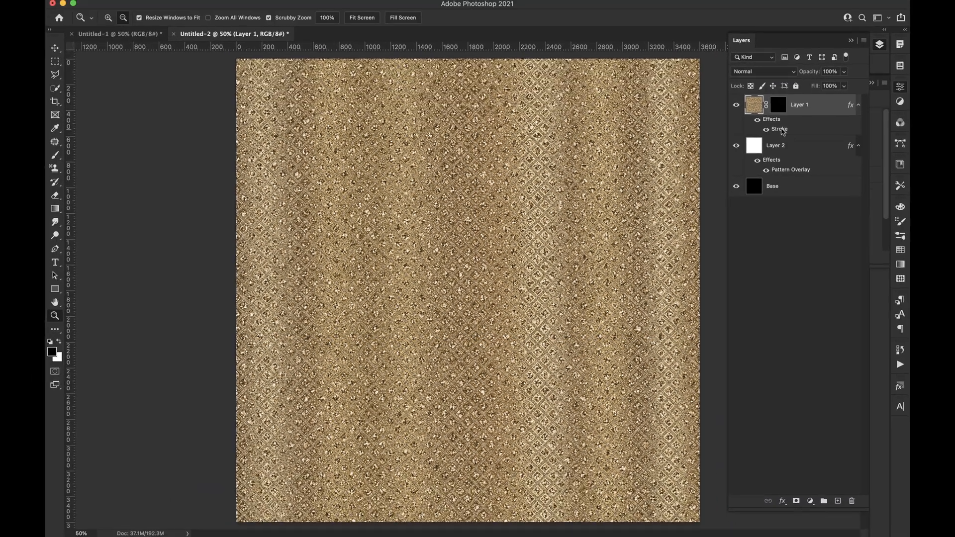
# Reopen the glitter layer's Stroke effect, try thicker sizes before settling on 16 px, and set the gradient scale to 150%
pyautogui.doubleClick(781, 129)
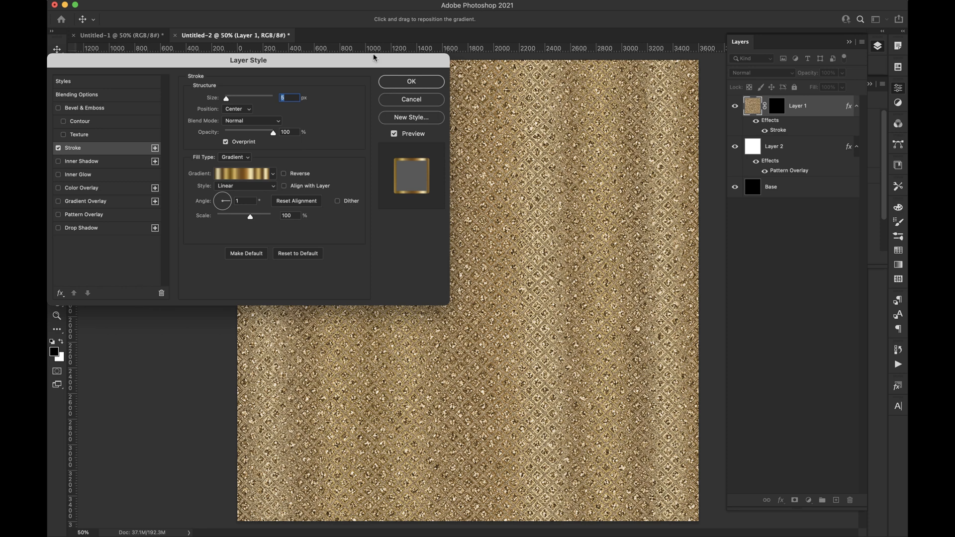
pyautogui.moveTo(369, 60); pyautogui.dragTo(724, 303)
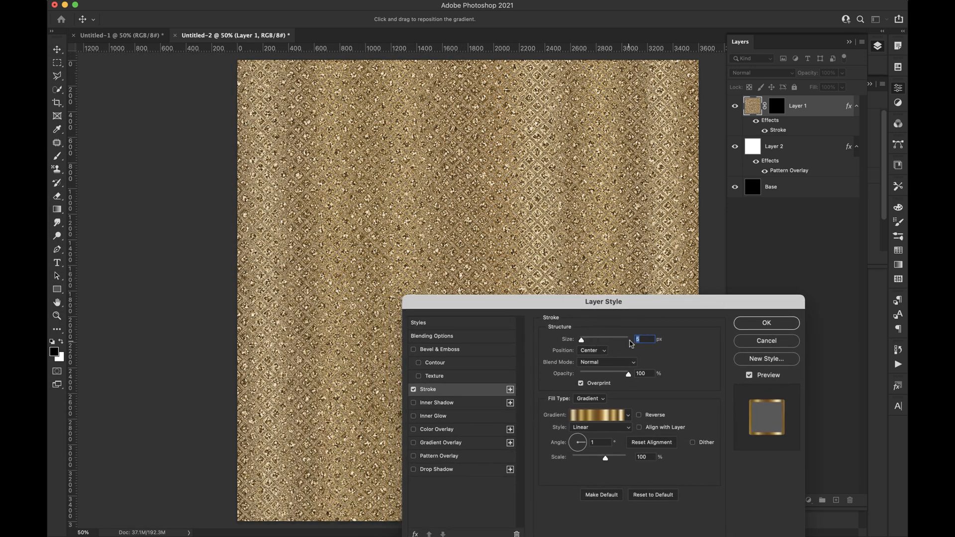
pyautogui.write('5')
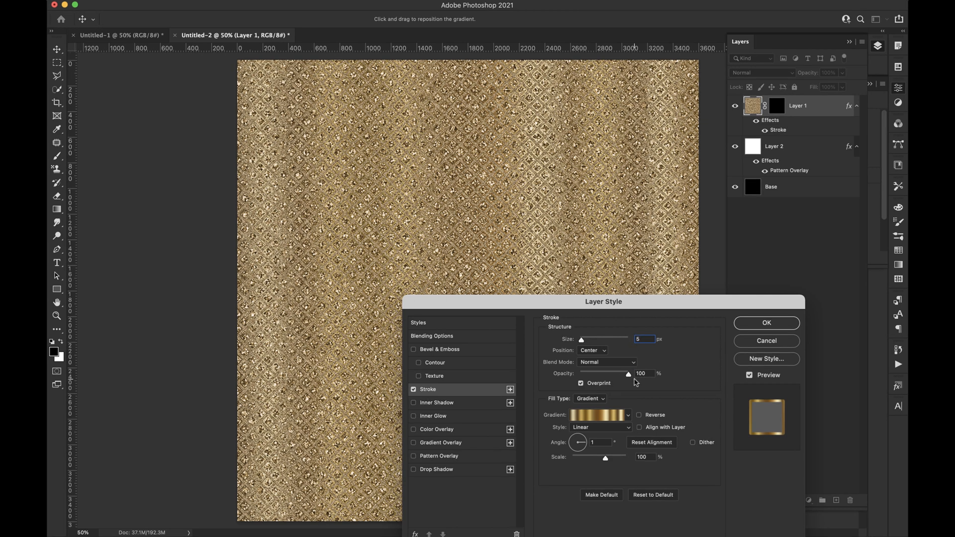
pyautogui.write('2')
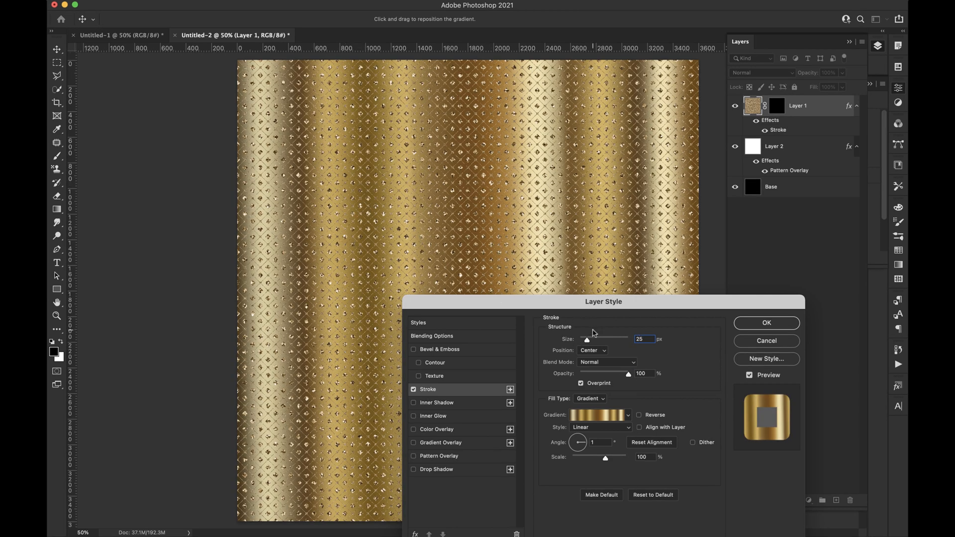
pyautogui.moveTo(584, 341); pyautogui.dragTo(595, 343)
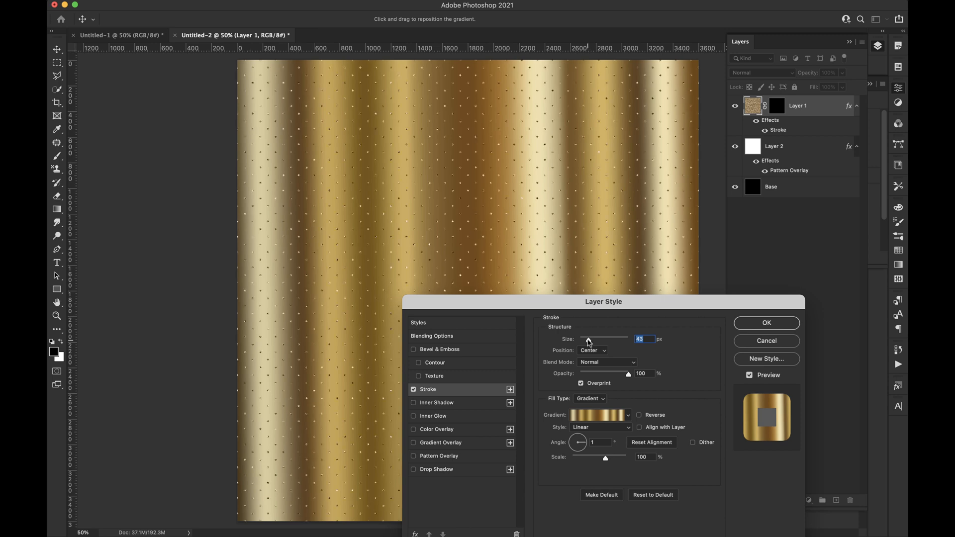
pyautogui.moveTo(588, 342); pyautogui.dragTo(587, 343)
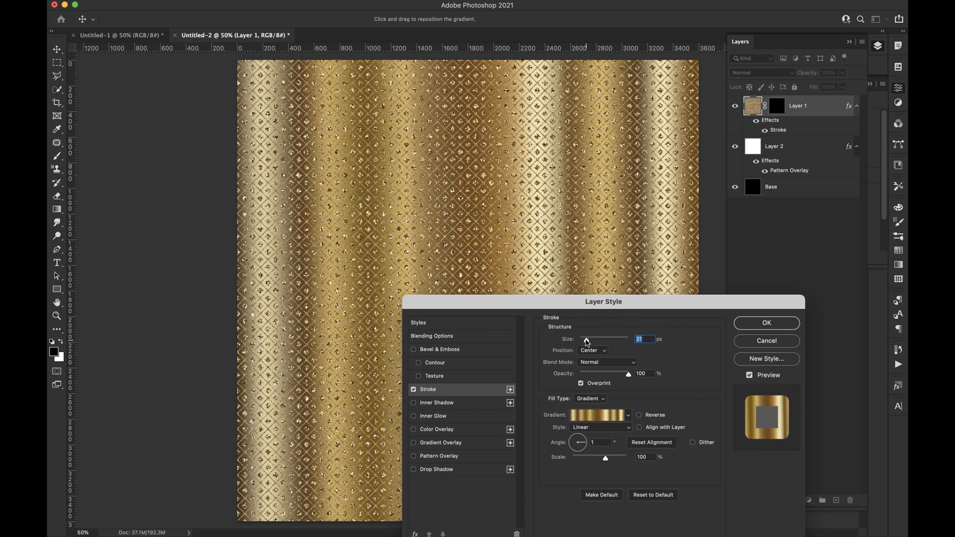
pyautogui.moveTo(587, 342); pyautogui.dragTo(585, 342)
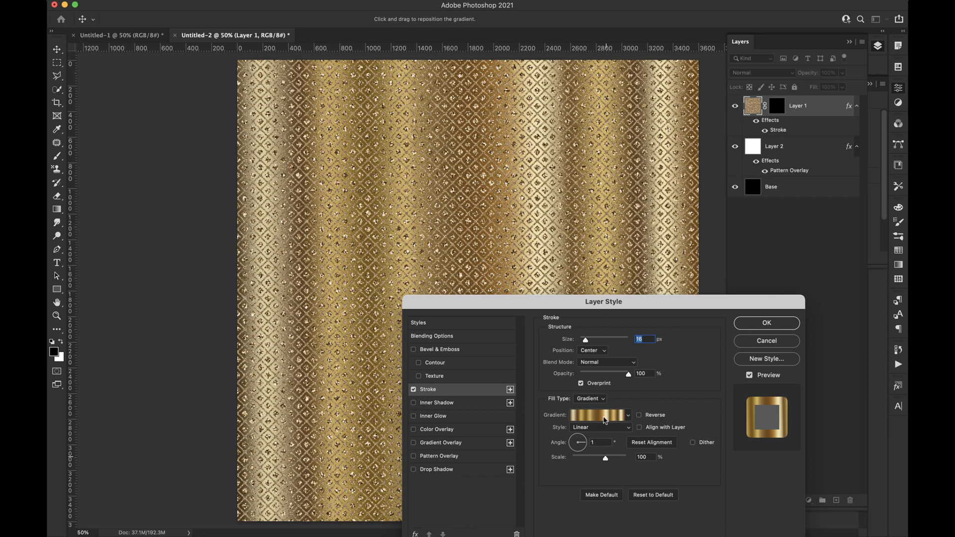
pyautogui.moveTo(612, 462); pyautogui.dragTo(628, 461)
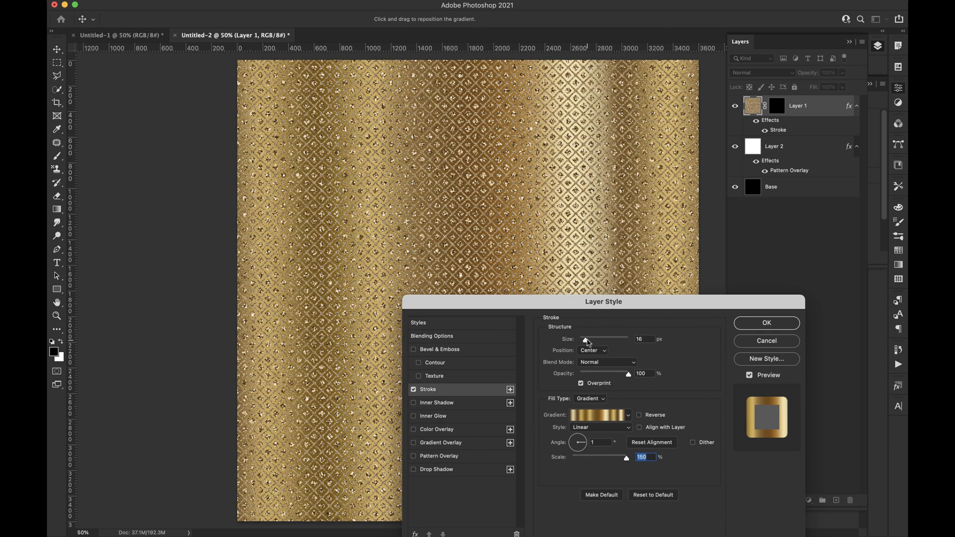
# Try stroke sizes of 30 px and 20 px on the glitter layer
pyautogui.doubleClick(640, 339)
pyautogui.write('30')
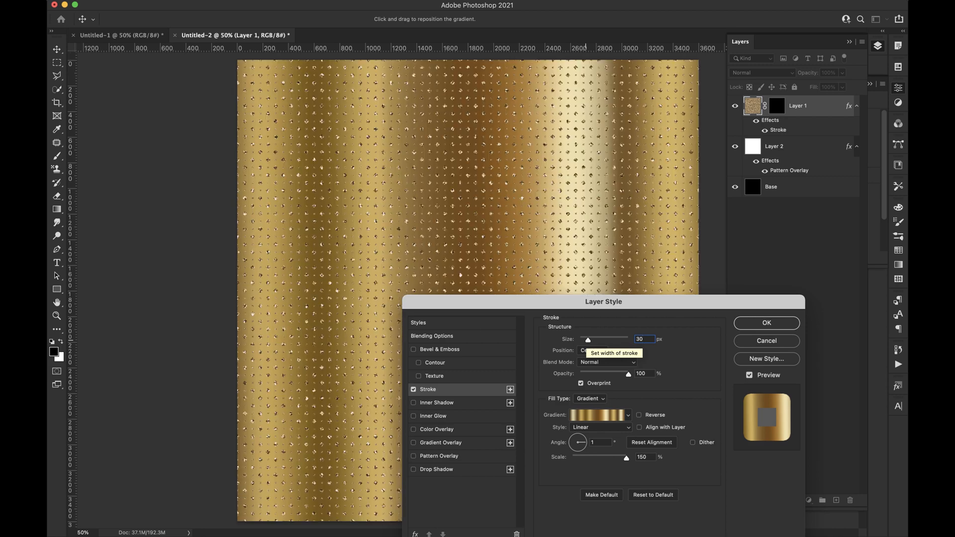
pyautogui.press('BackSpace')
pyautogui.press('BackSpace')
pyautogui.write('20')
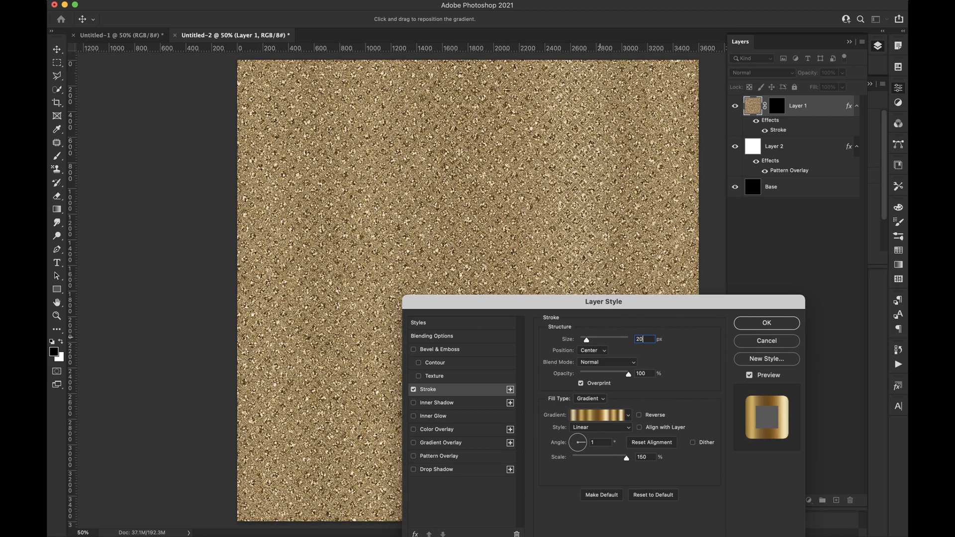
# Set the glitter layer's stroke size to 10 px and apply the layer style
pyautogui.moveTo(578, 302); pyautogui.dragTo(343, 63)
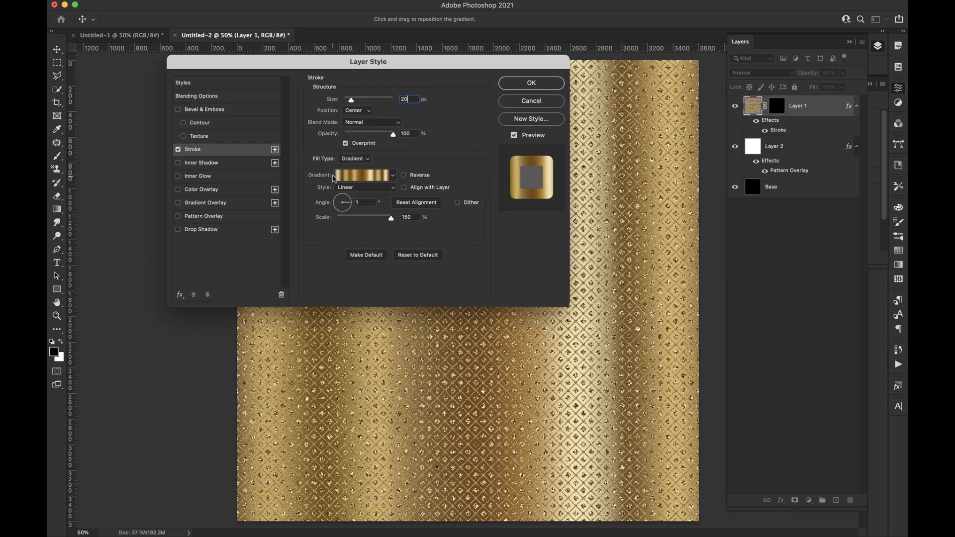
pyautogui.doubleClick(404, 99)
pyautogui.write('10')
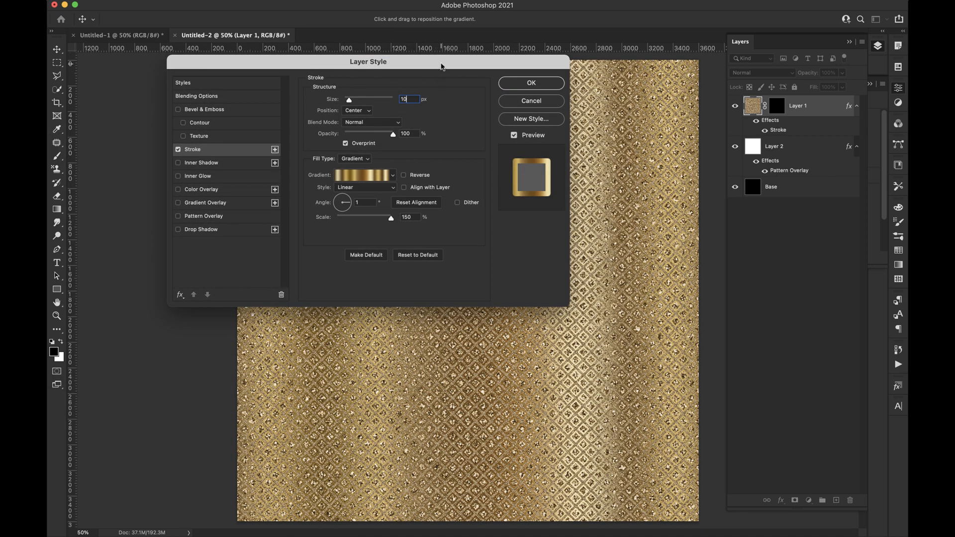
pyautogui.moveTo(442, 66); pyautogui.dragTo(325, 152)
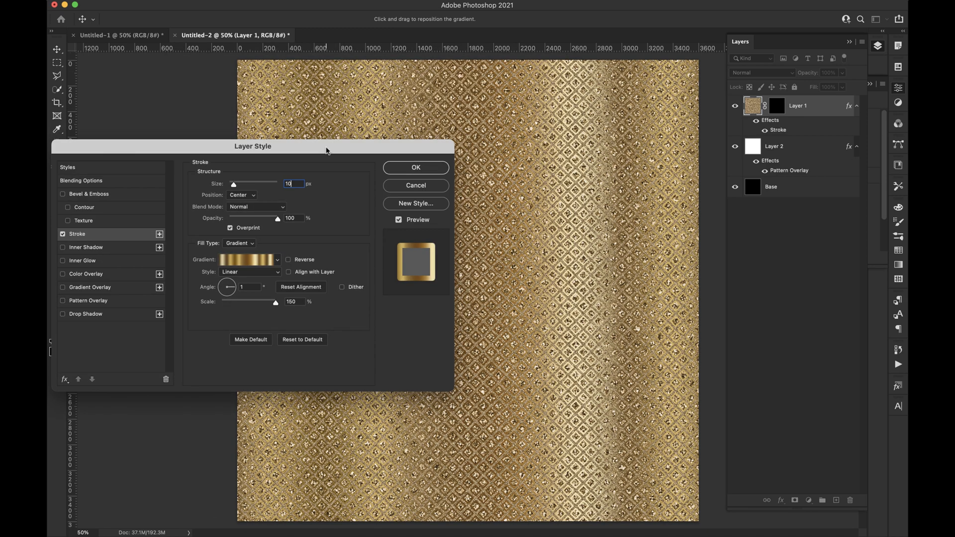
pyautogui.press('Return')
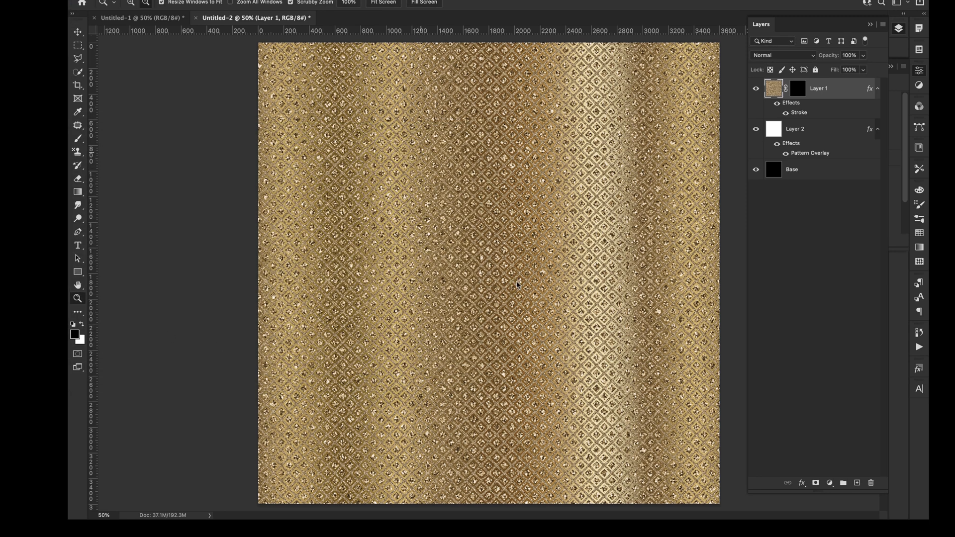